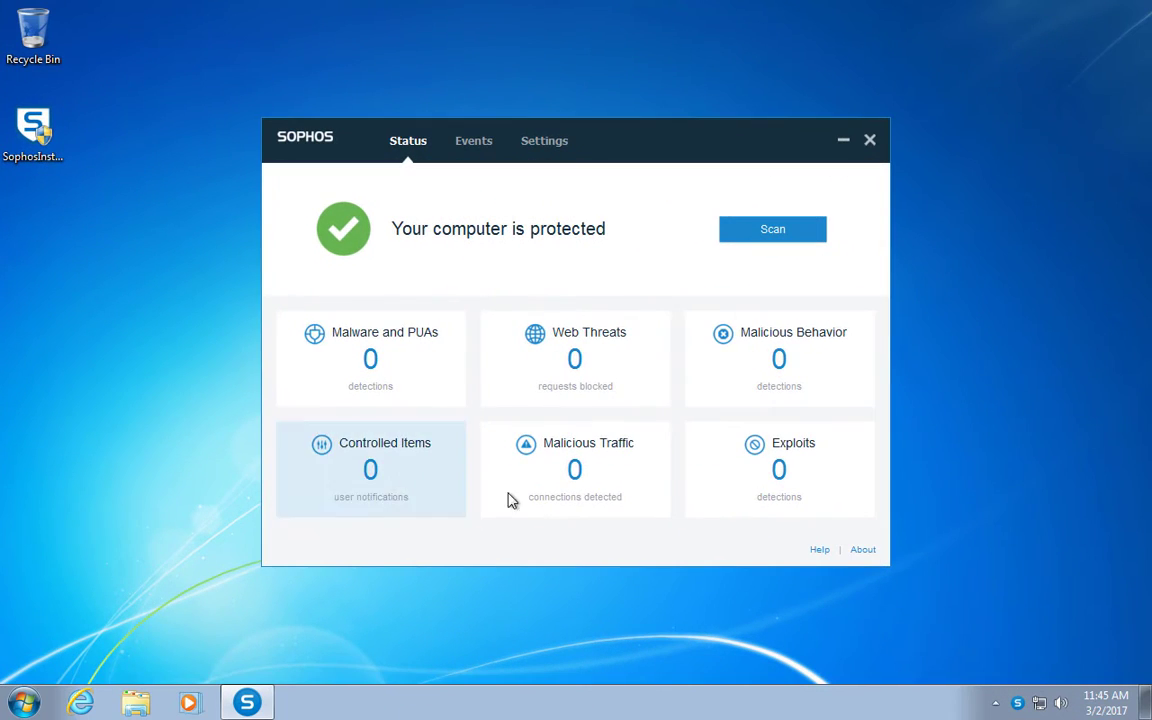
# - Check the Sophos Endpoint version 11.5.3 details, return to the protection status, and close Sophos
pyautogui.click(876, 551)
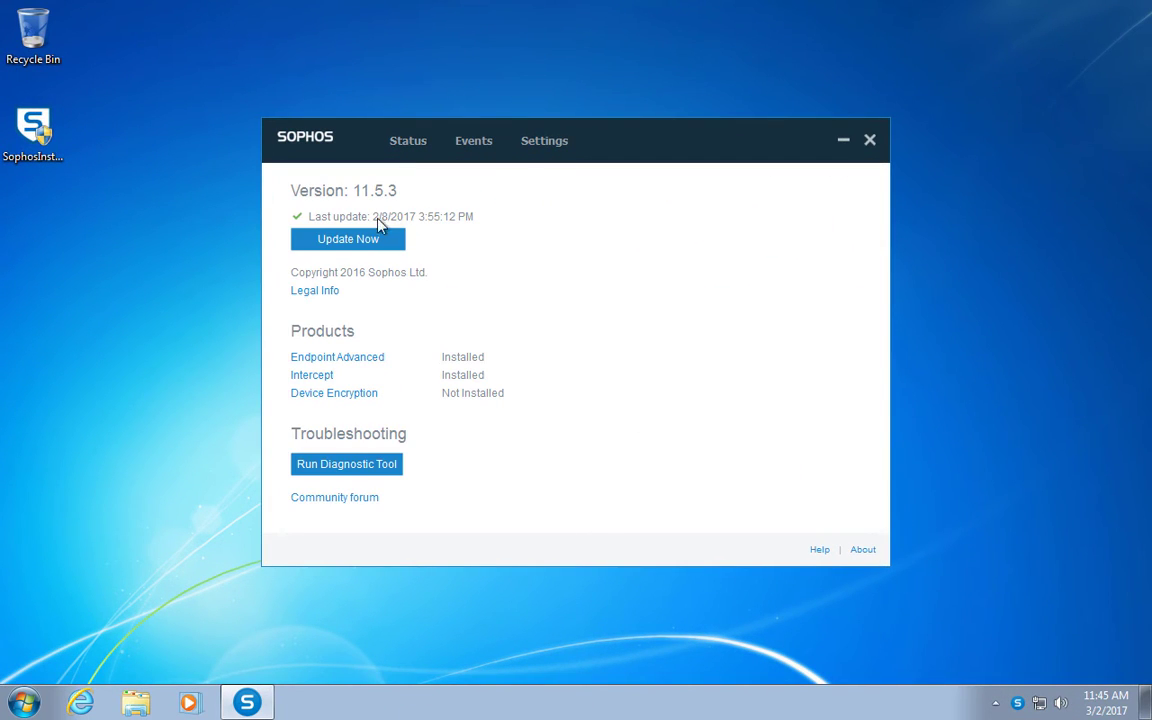
pyautogui.click(412, 143)
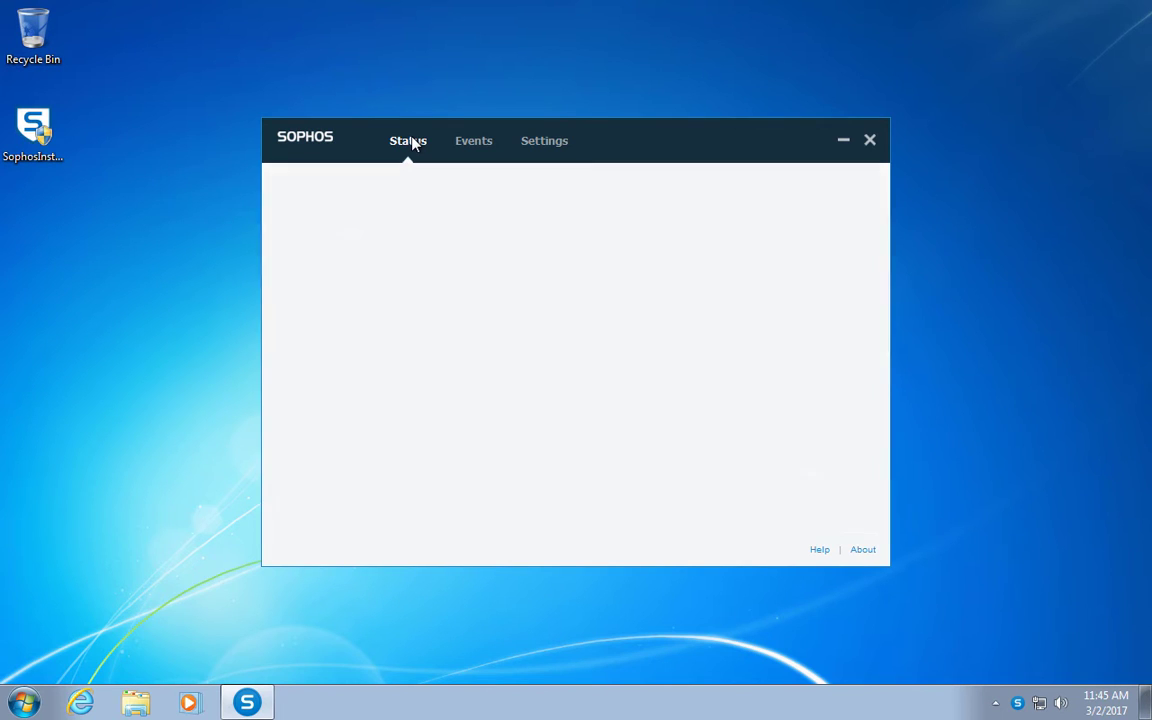
pyautogui.click(869, 140)
# - Load projuniteduapre.top/search.php in Internet Explorer, see it blocked as C2/Generic-A, and close everything
pyautogui.click(100, 699)
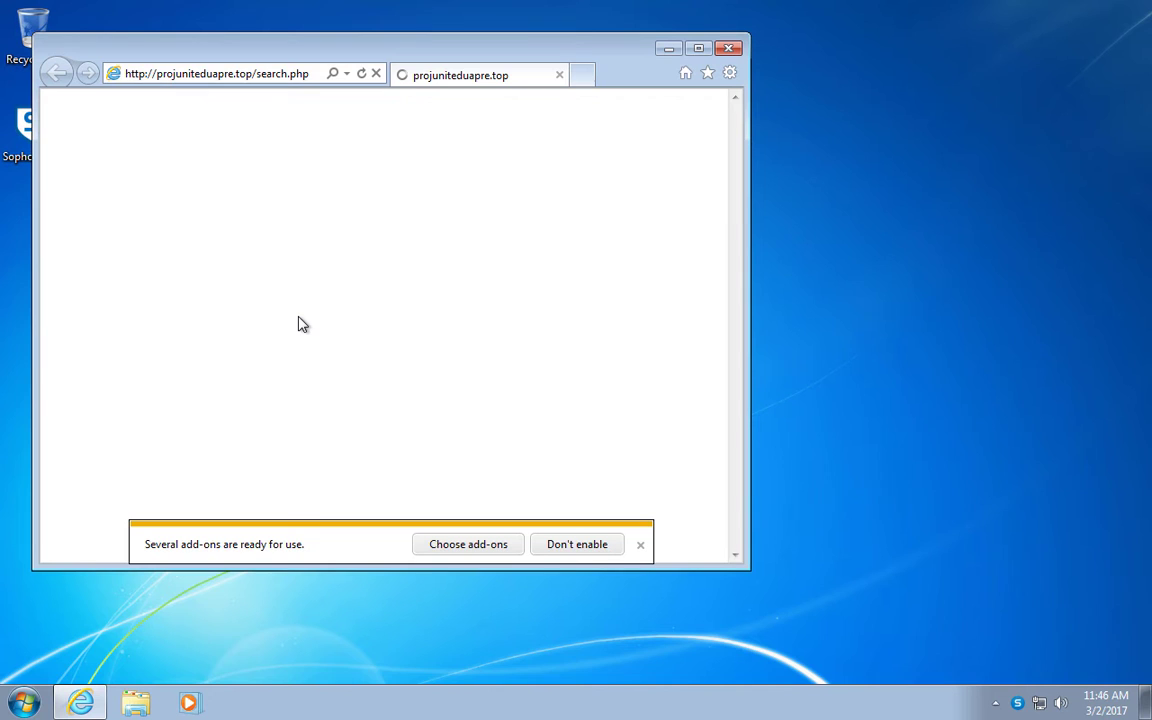
pyautogui.click(577, 544)
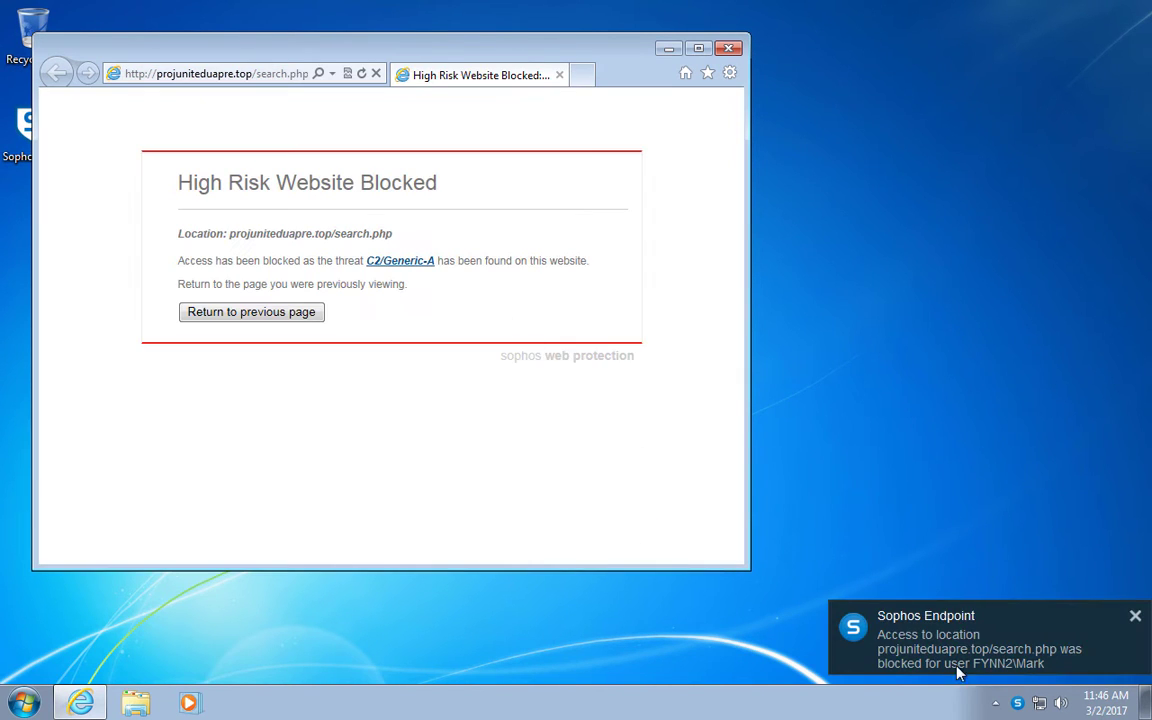
pyautogui.click(729, 48)
pyautogui.click(1135, 616)
# - Override the Sophos Central Policy and turn off Web Control and Internet real-time scanning
pyautogui.click(1018, 704)
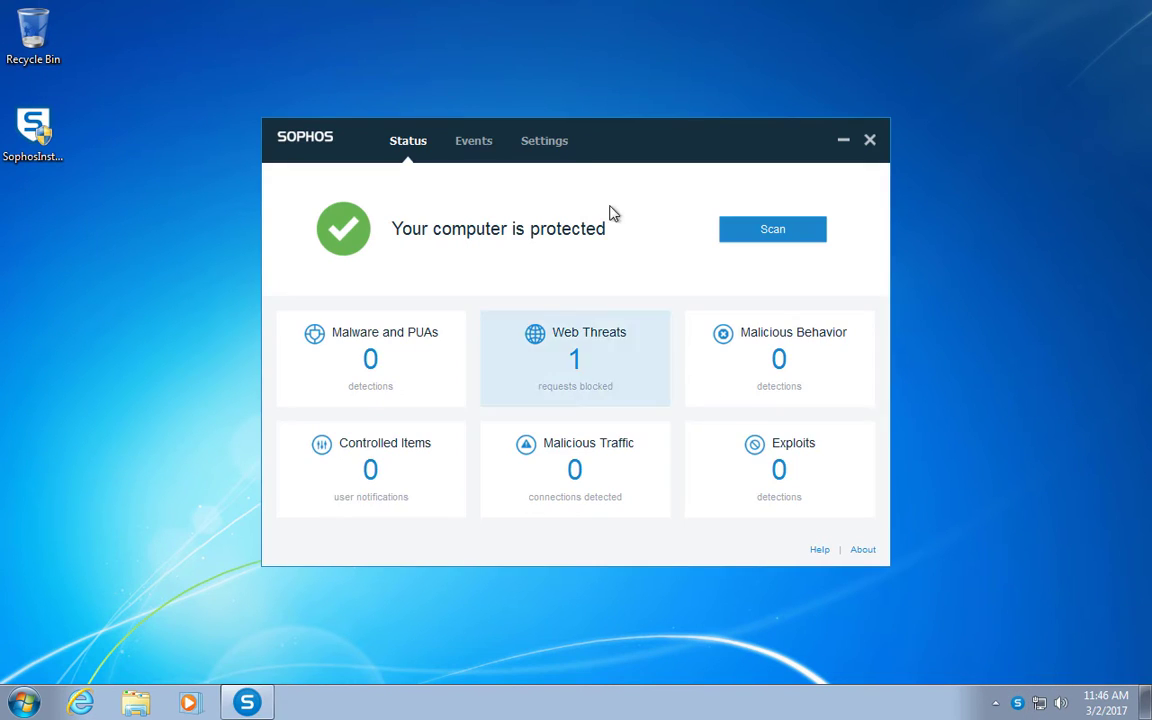
pyautogui.click(544, 140)
pyautogui.click(283, 180)
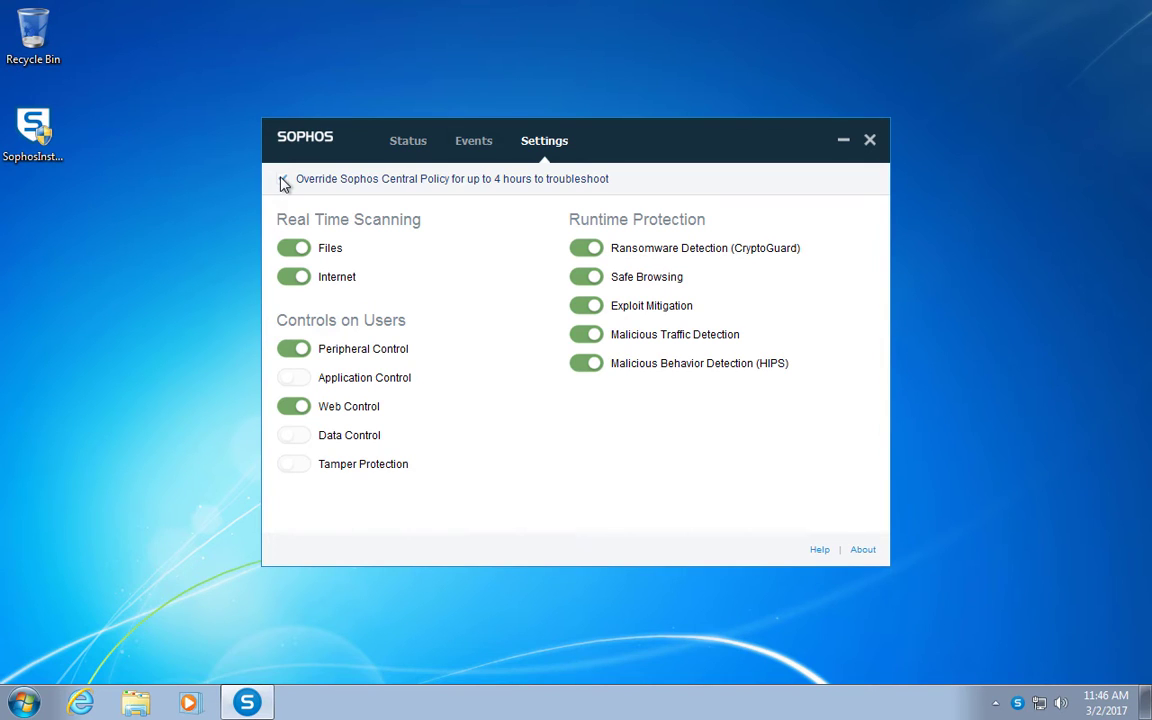
pyautogui.click(285, 406)
pyautogui.click(292, 278)
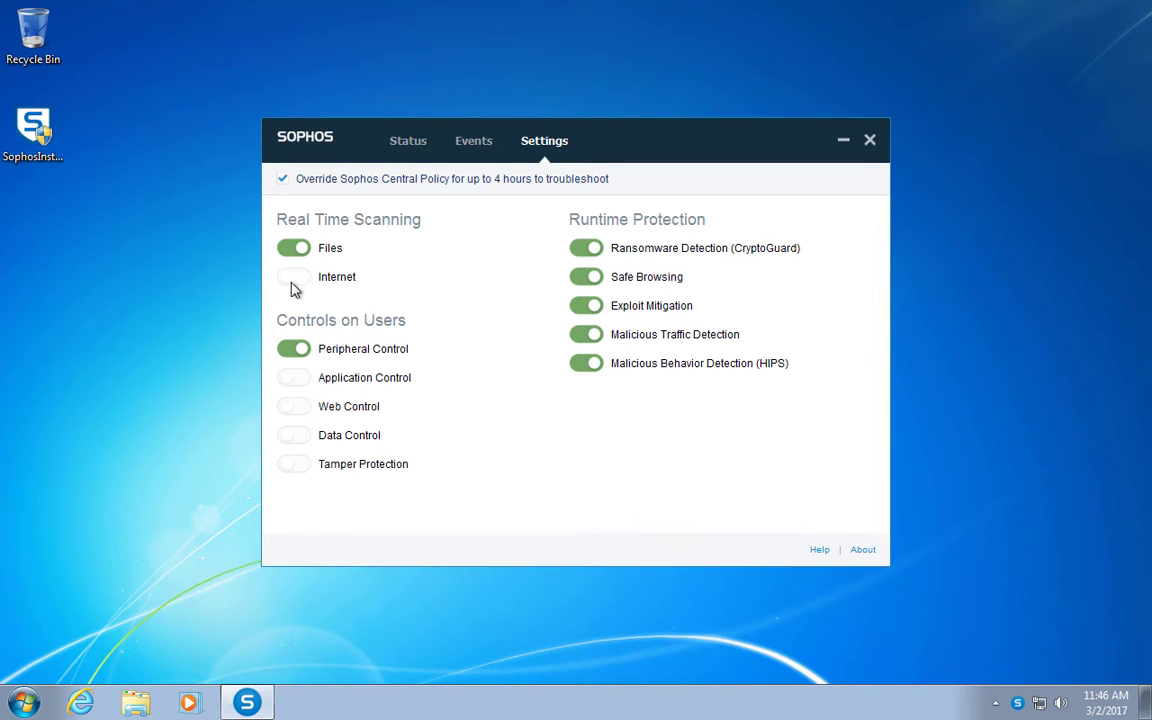
# - Close Sophos and load the pasted projuniteduapre.top/search.php address in Internet Explorer
pyautogui.click(870, 141)
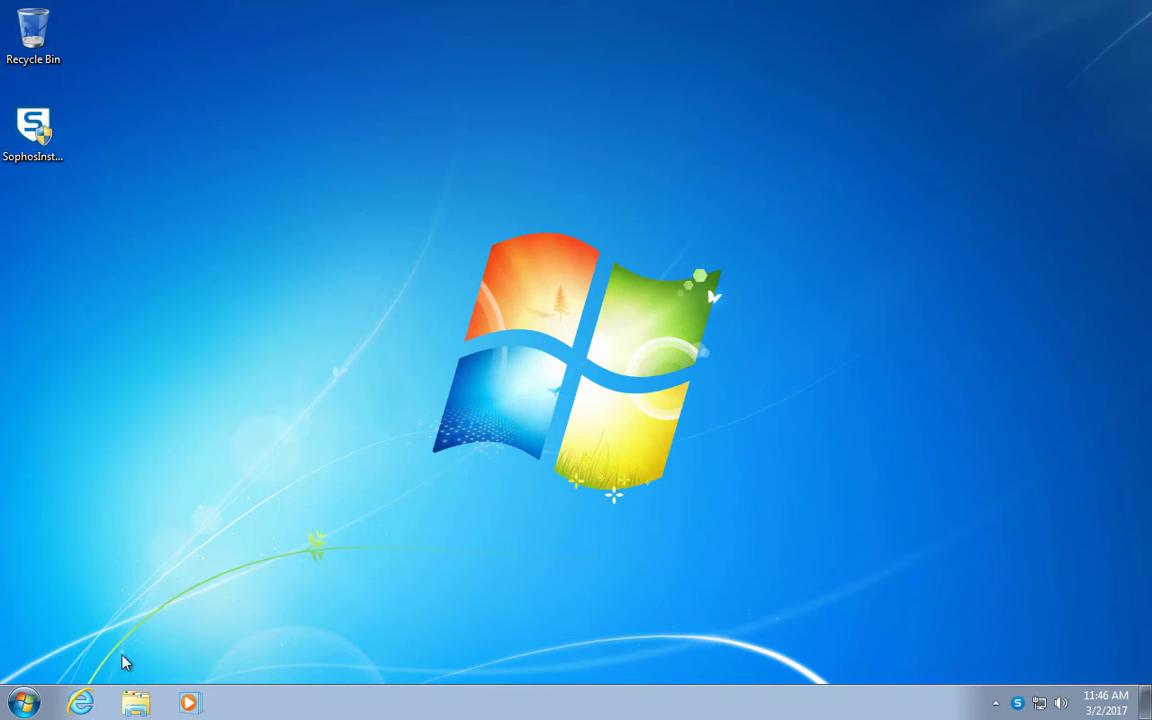
pyautogui.click(80, 703)
pyautogui.write('http://projuniteduapre.top/search.php')
pyautogui.press('Return')
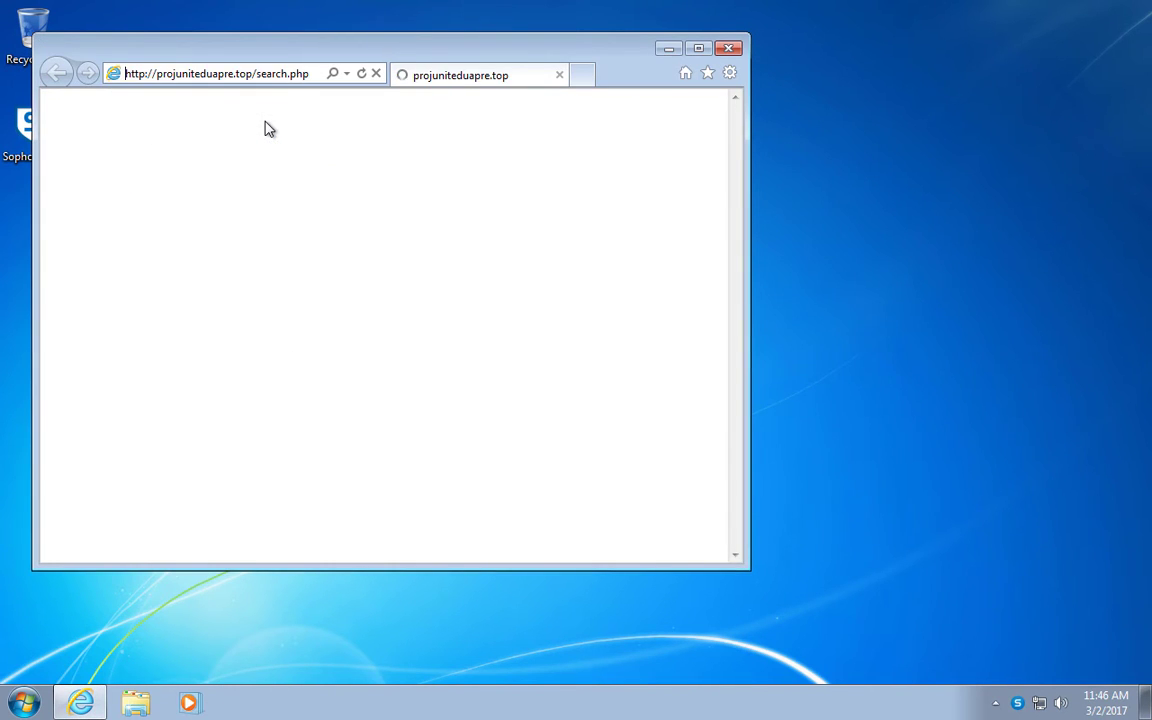
# - Save the download '1' to the Desktop and trust it despite the low-reputation warning
pyautogui.click(544, 544)
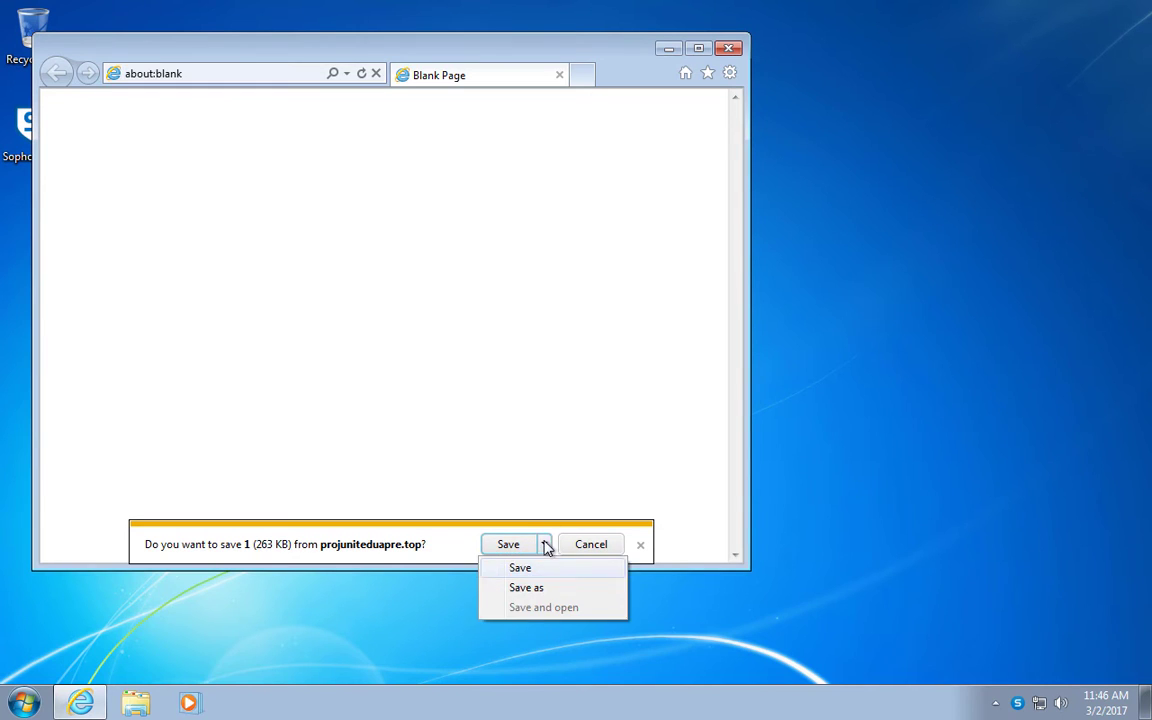
pyautogui.click(556, 587)
pyautogui.click(111, 155)
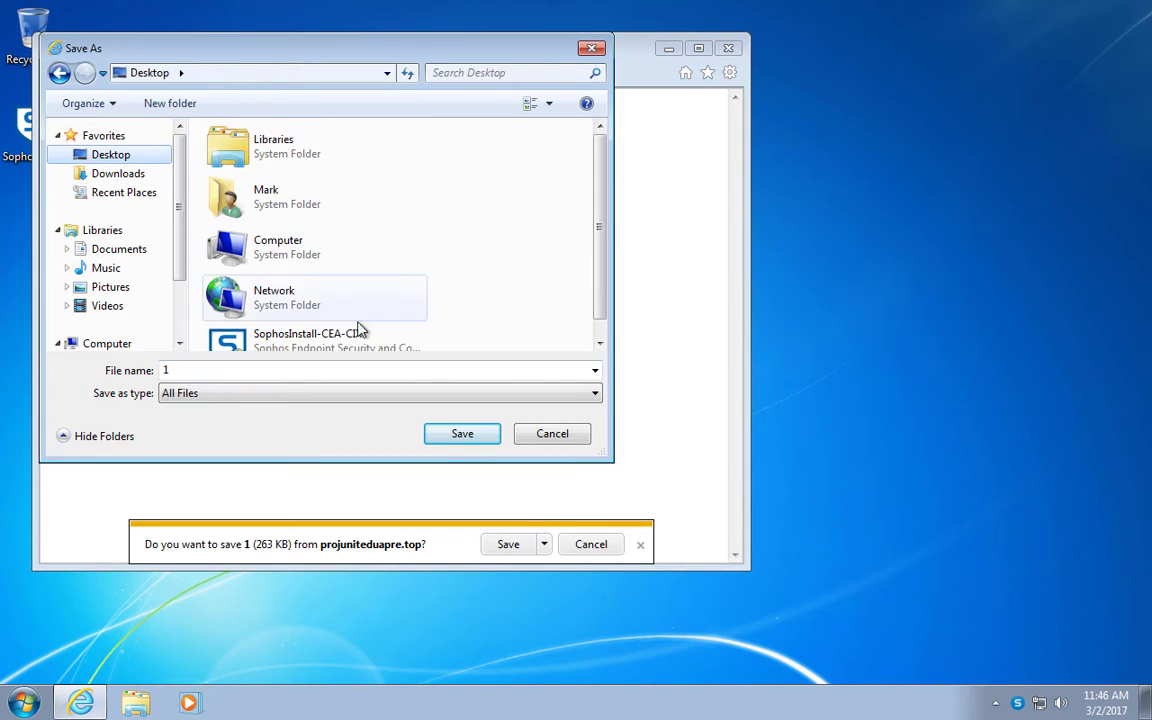
pyautogui.click(455, 441)
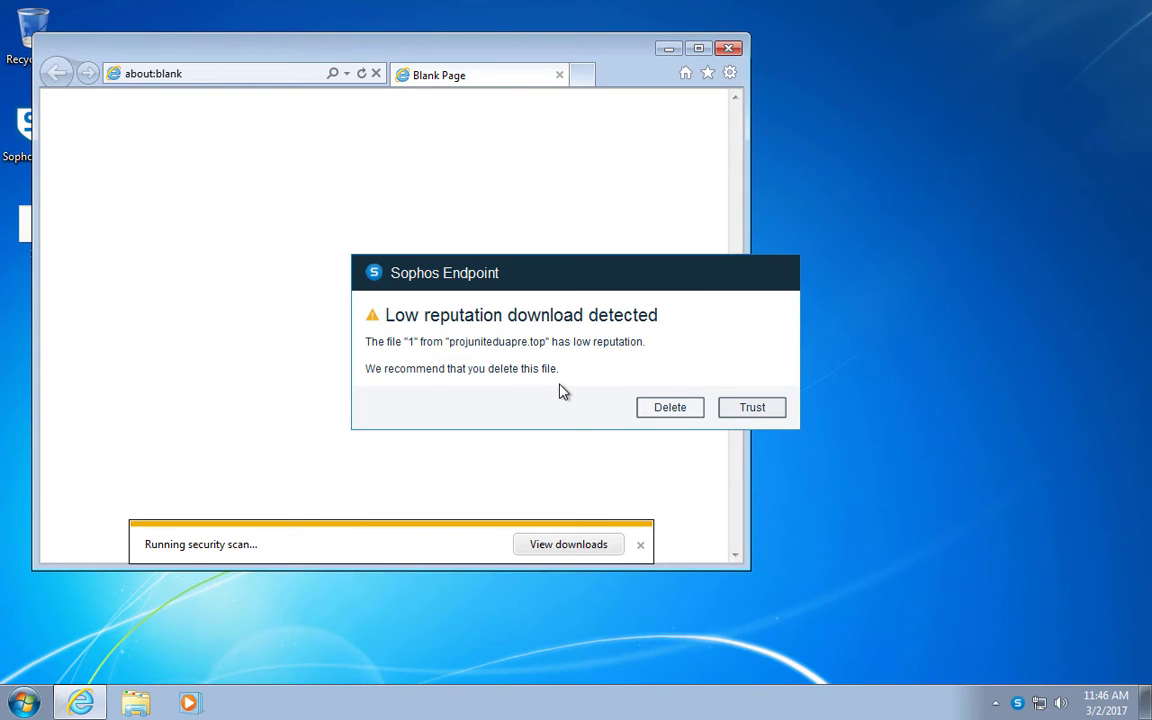
pyautogui.click(754, 407)
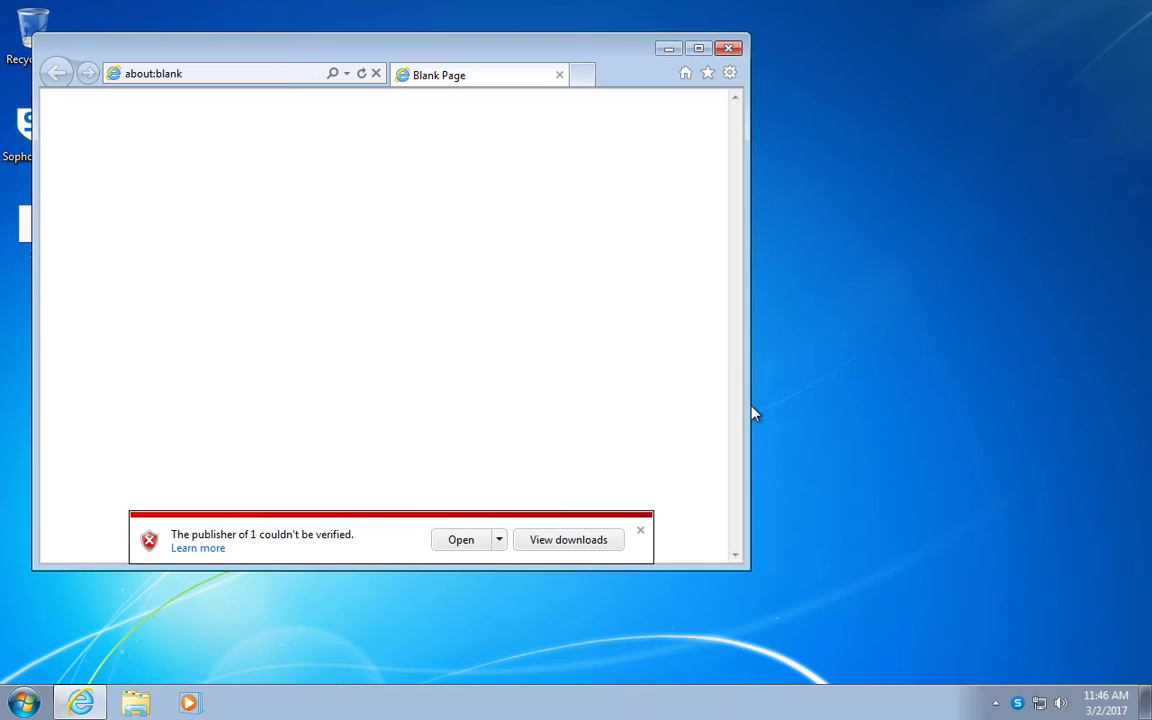
# - Close the browser and rename the downloaded desktop file '1' to cerber.exe
pyautogui.click(728, 48)
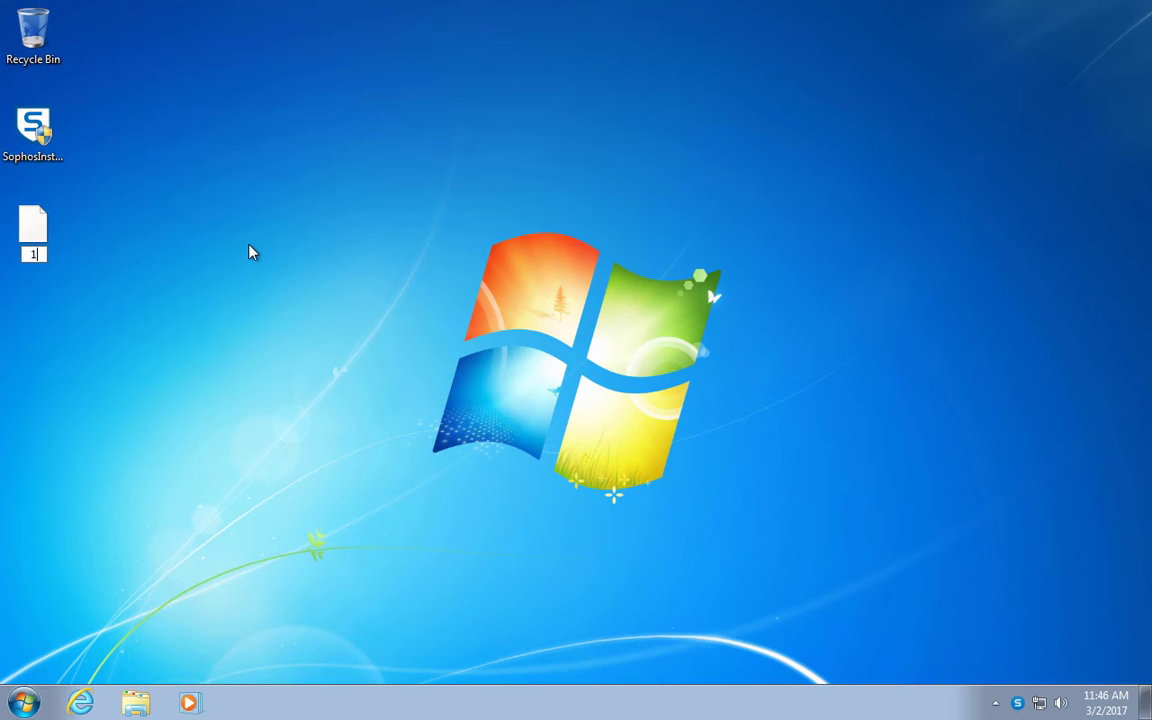
pyautogui.press('BackSpace')
pyautogui.write('cerber.exe')
pyautogui.press('Return')
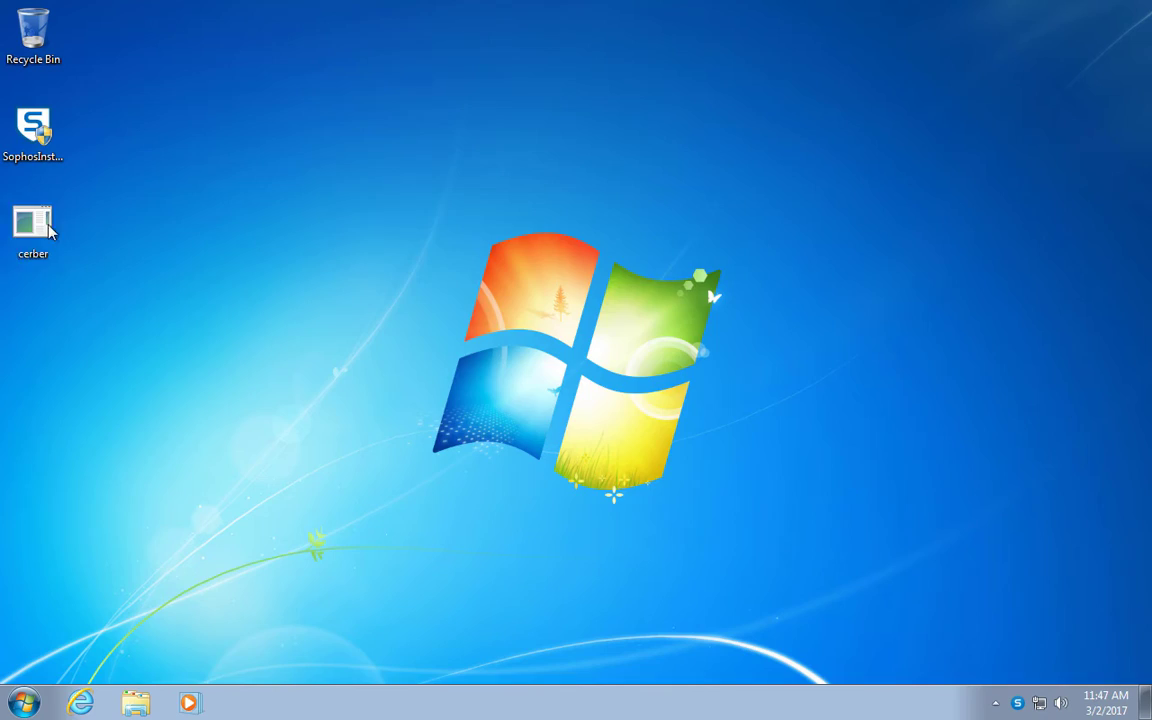
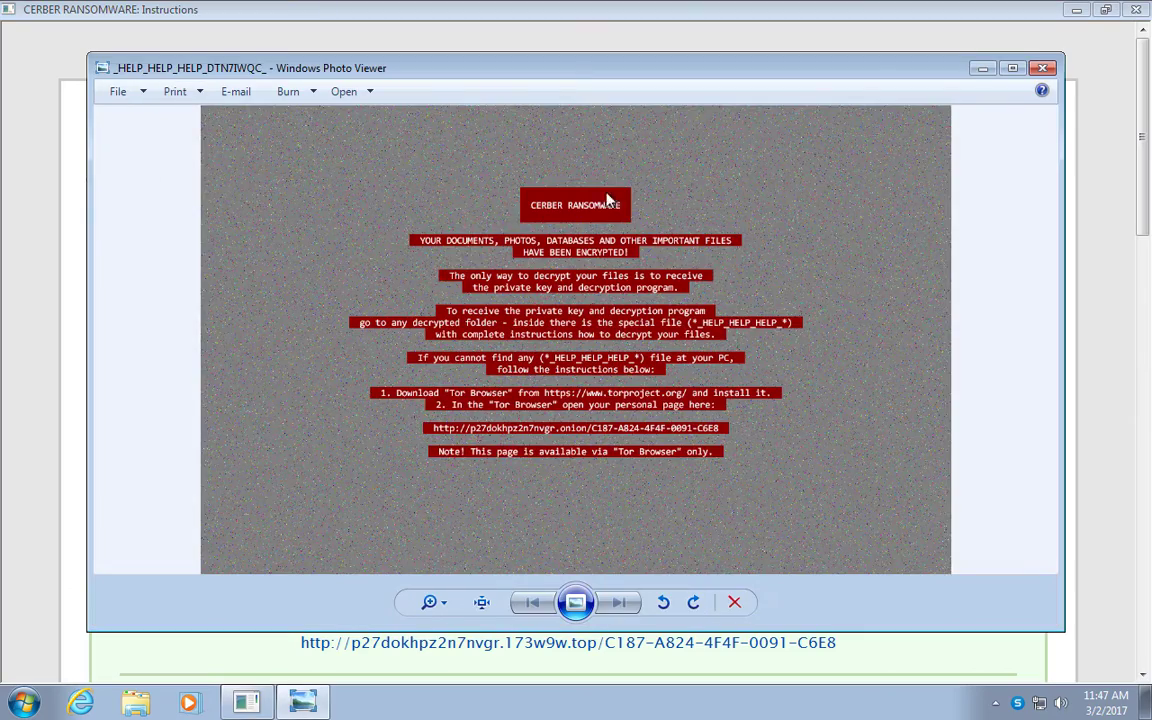
# - Close the Photo Viewer ransom note image and the Cerber ransom instructions window
pyautogui.click(1043, 67)
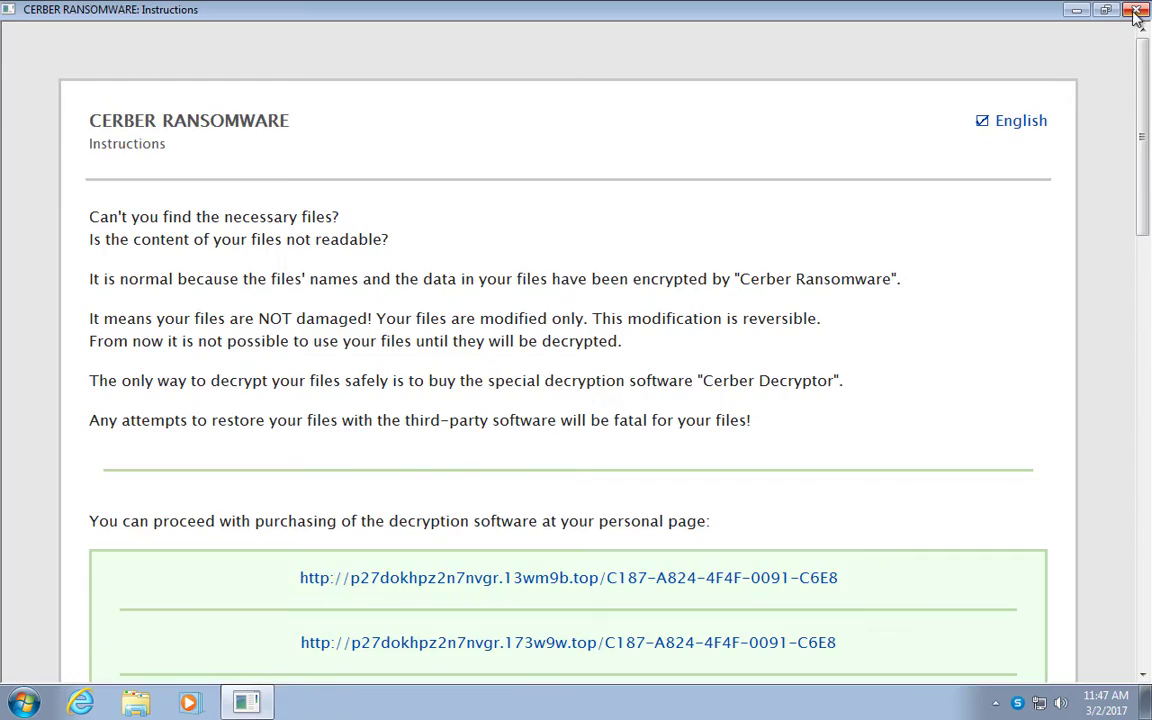
pyautogui.click(1022, 10)
# - Open the Sample Pictures folder from the Pictures library in Explorer
pyautogui.click(136, 703)
pyautogui.doubleClick(437, 290)
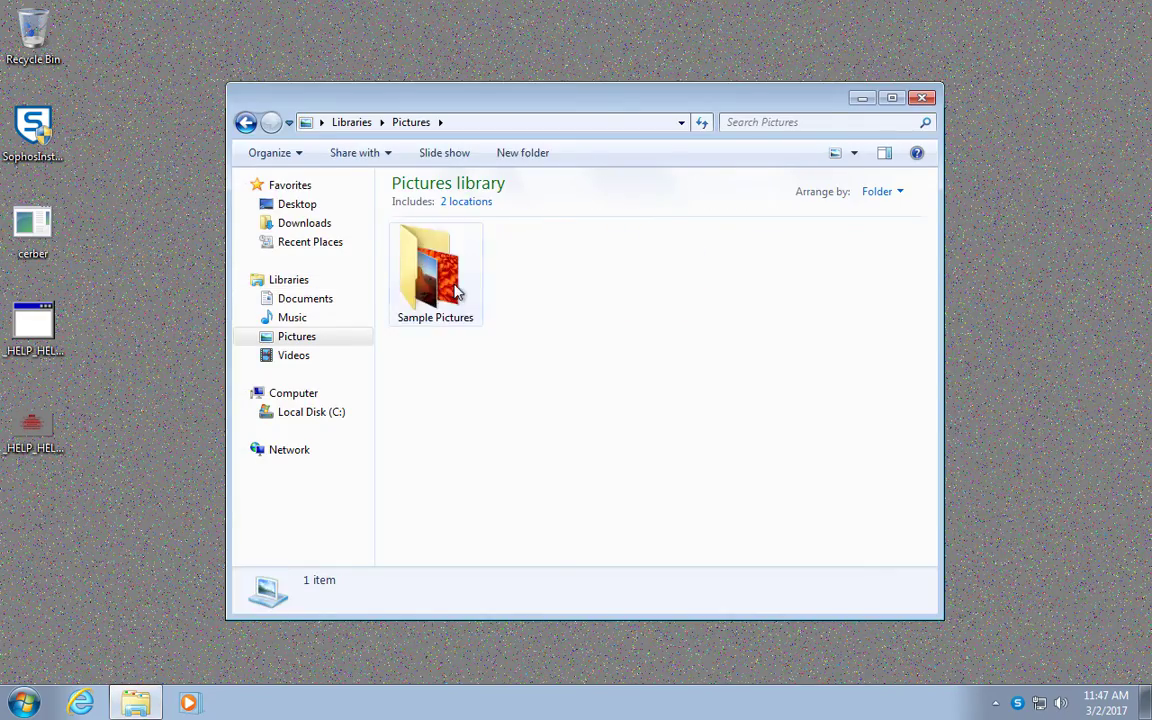
pyautogui.doubleClick(437, 262)
# - View the Koala photo in Photo Viewer, close it, then view the Tulips photo
pyautogui.doubleClick(848, 258)
pyautogui.click(1043, 67)
pyautogui.doubleClick(655, 382)
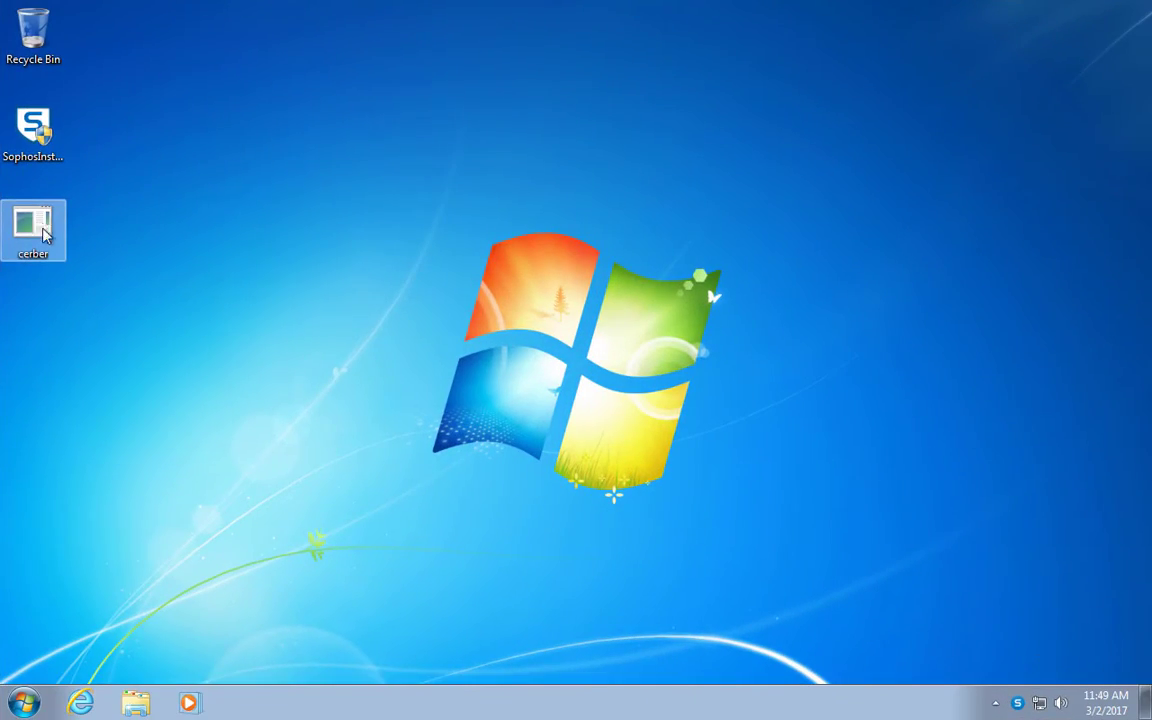
# - Copy the Sample Pictures folder from the Pictures library
pyautogui.click(135, 703)
pyautogui.doubleClick(413, 300)
pyautogui.rightClick(430, 300)
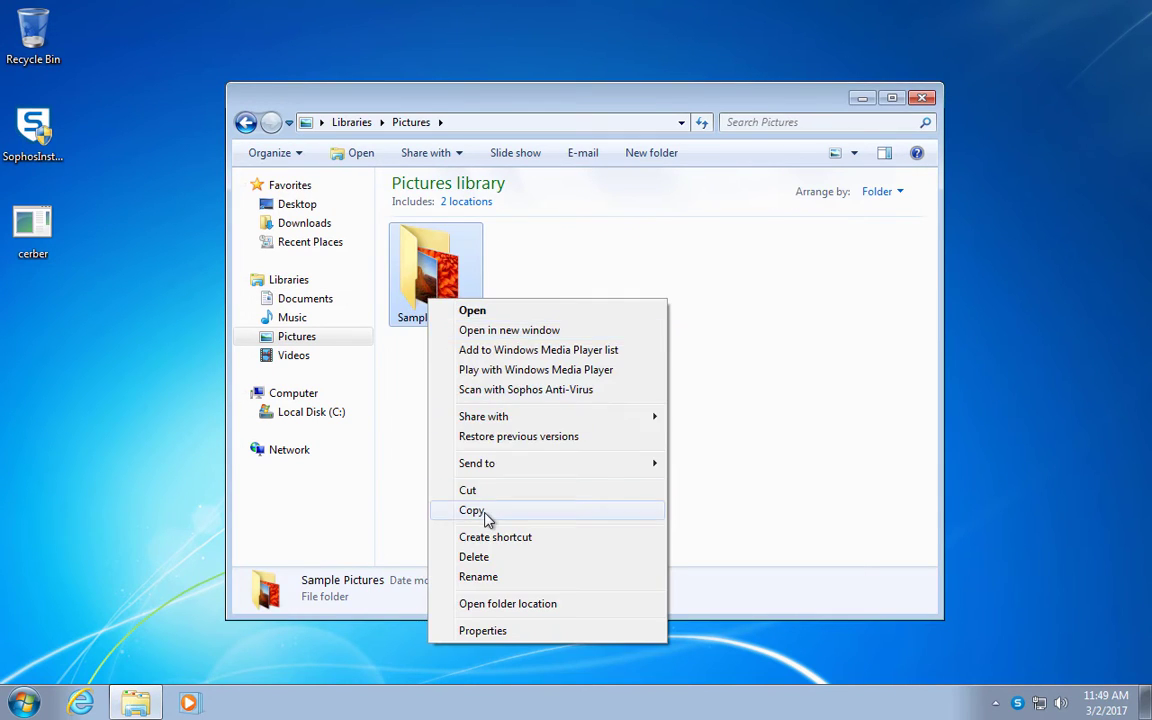
pyautogui.click(485, 512)
# - Paste the folder onto the desktop, rename it 'Photos', and close the Pictures window
pyautogui.rightClick(38, 309)
pyautogui.click(95, 387)
pyautogui.write('P')
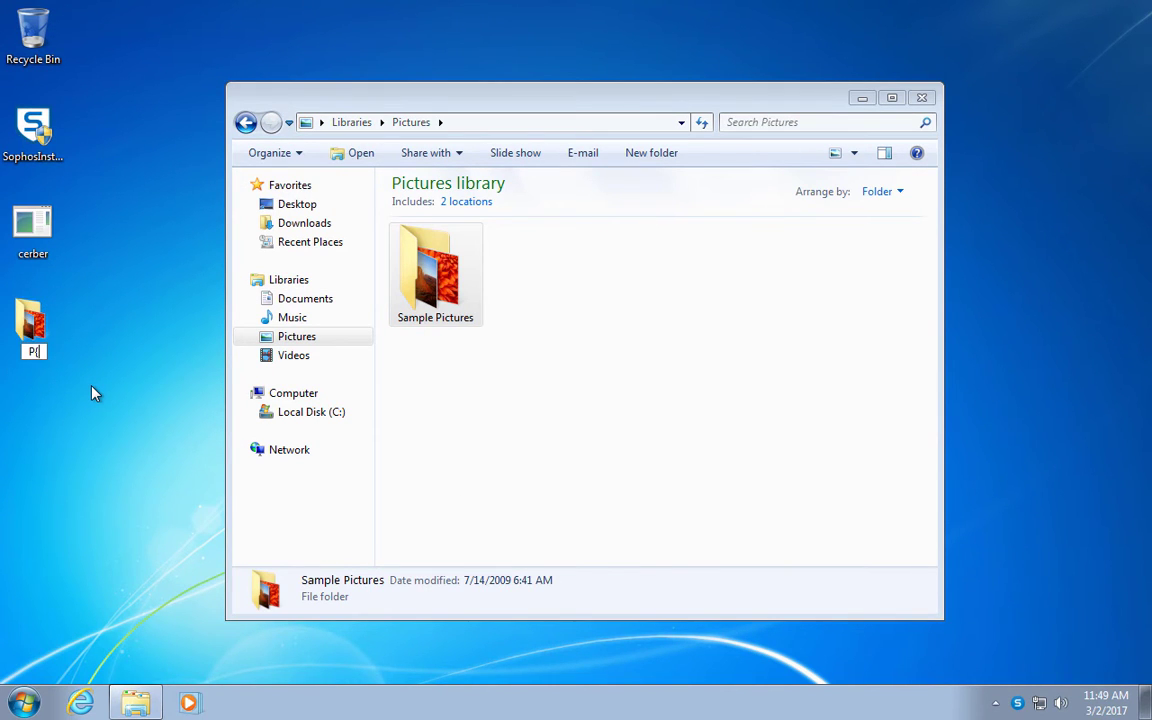
pyautogui.write('hotos')
pyautogui.press('Return')
pyautogui.click(921, 97)
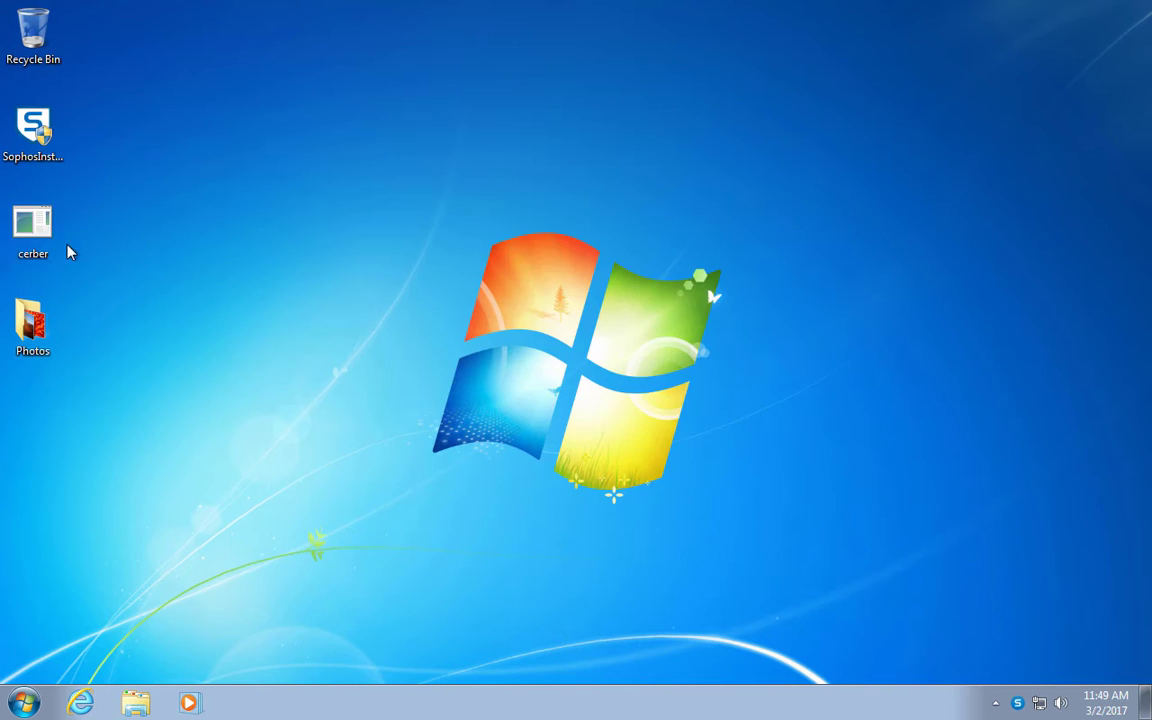
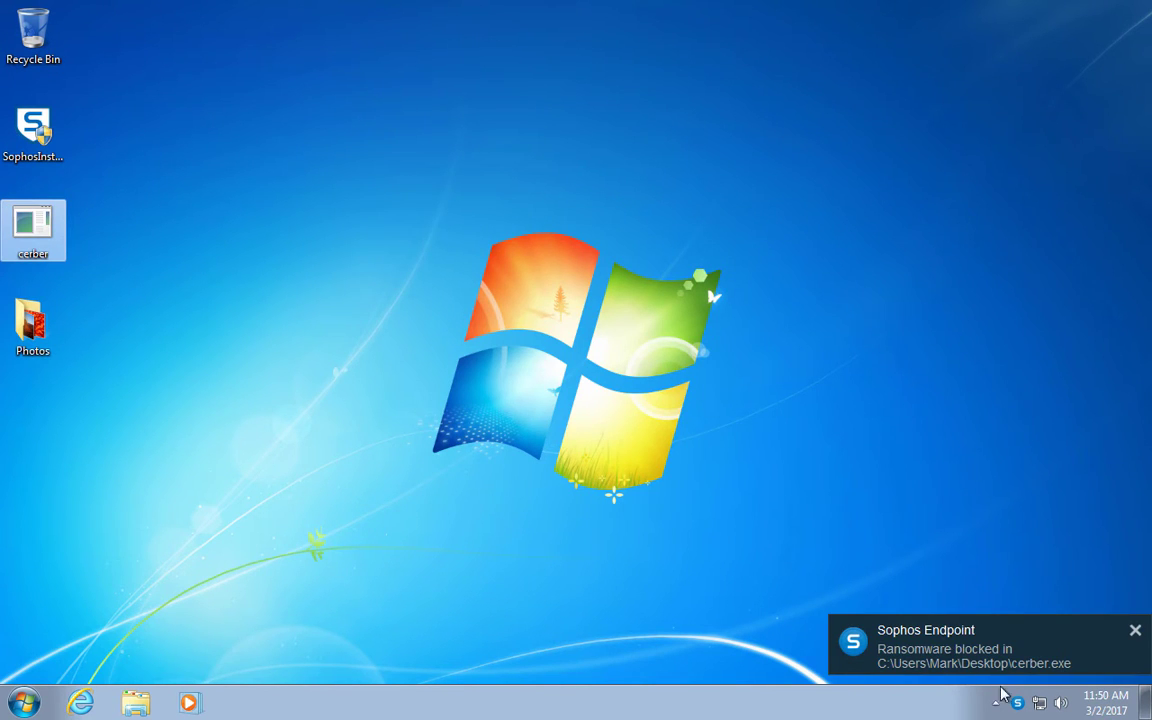
# - Show Sophos's Malicious Behavior events for the blocked cerber.exe ransomware, then confirm Koala opens normally
pyautogui.click(905, 630)
pyautogui.click(800, 373)
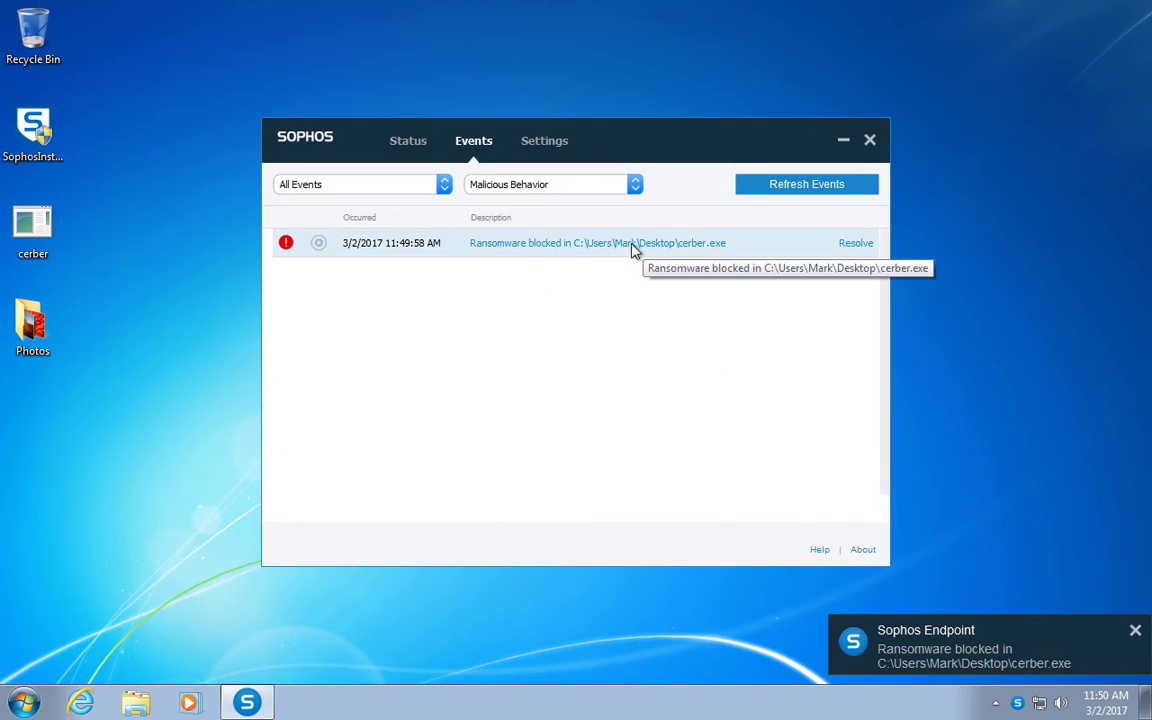
pyautogui.doubleClick(20, 338)
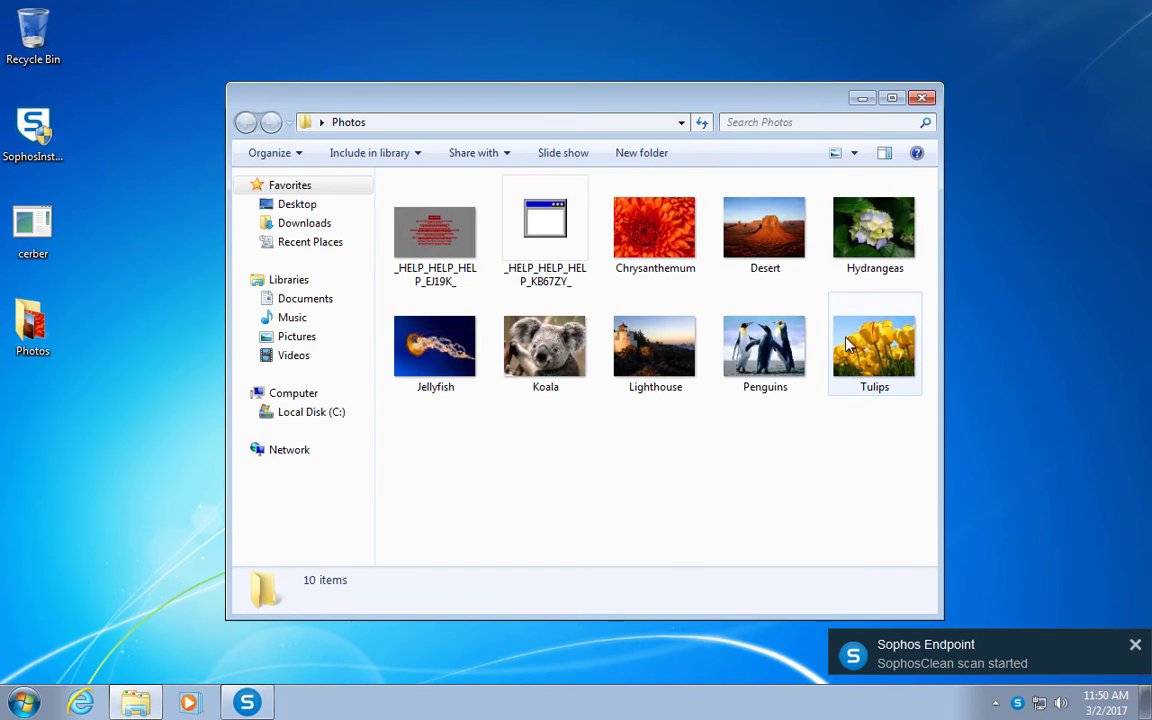
pyautogui.click(510, 340)
pyautogui.doubleClick(582, 372)
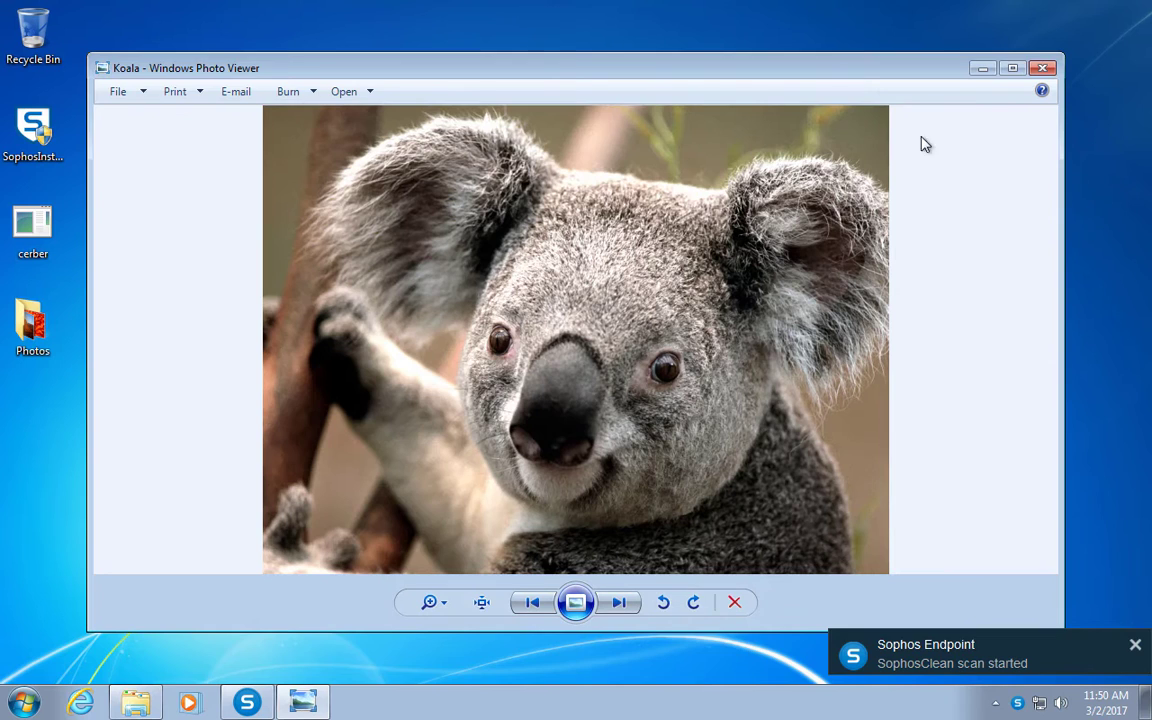
pyautogui.click(1043, 68)
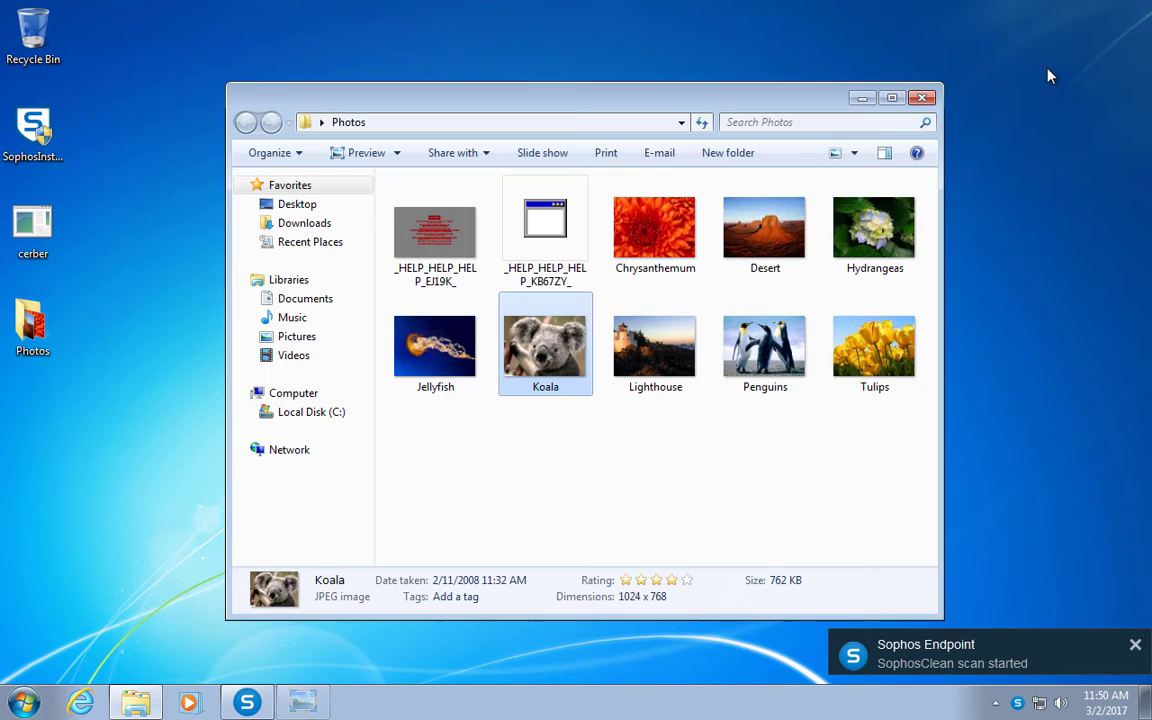
pyautogui.click(921, 99)
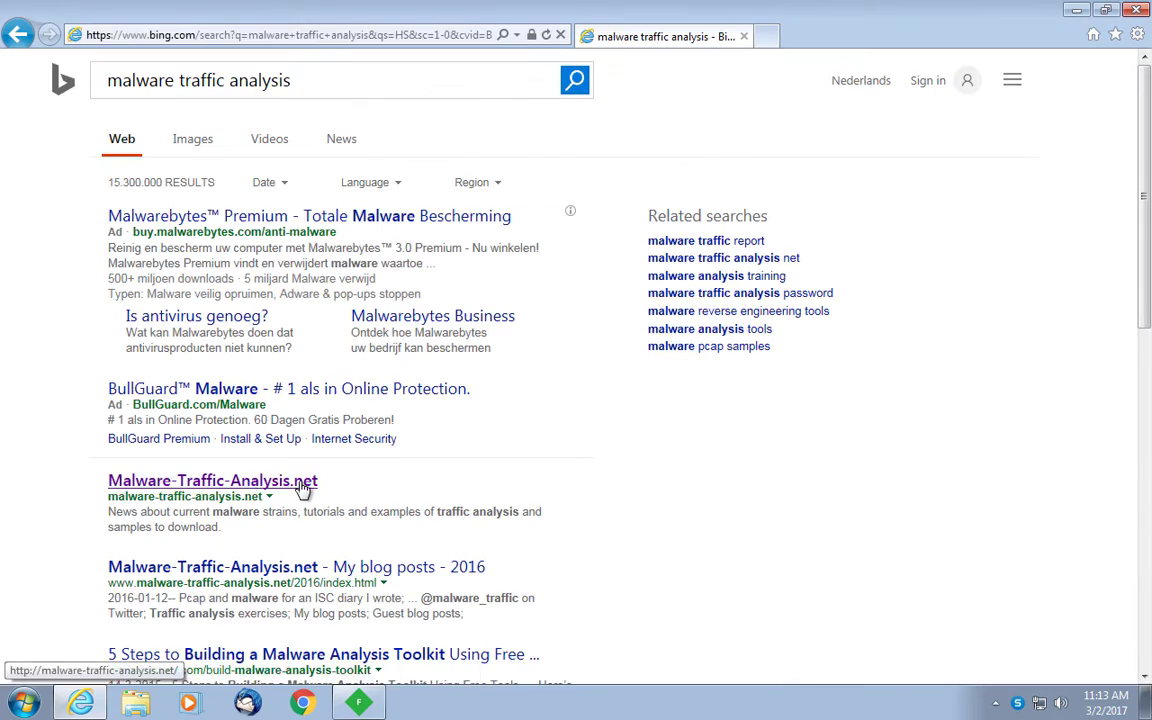
# - Go to malware-traffic-analysis.net's 2017-02-28 ransomware malspam post and save the pcap examples zip
pyautogui.click(300, 484)
pyautogui.click(680, 577)
pyautogui.click(420, 246)
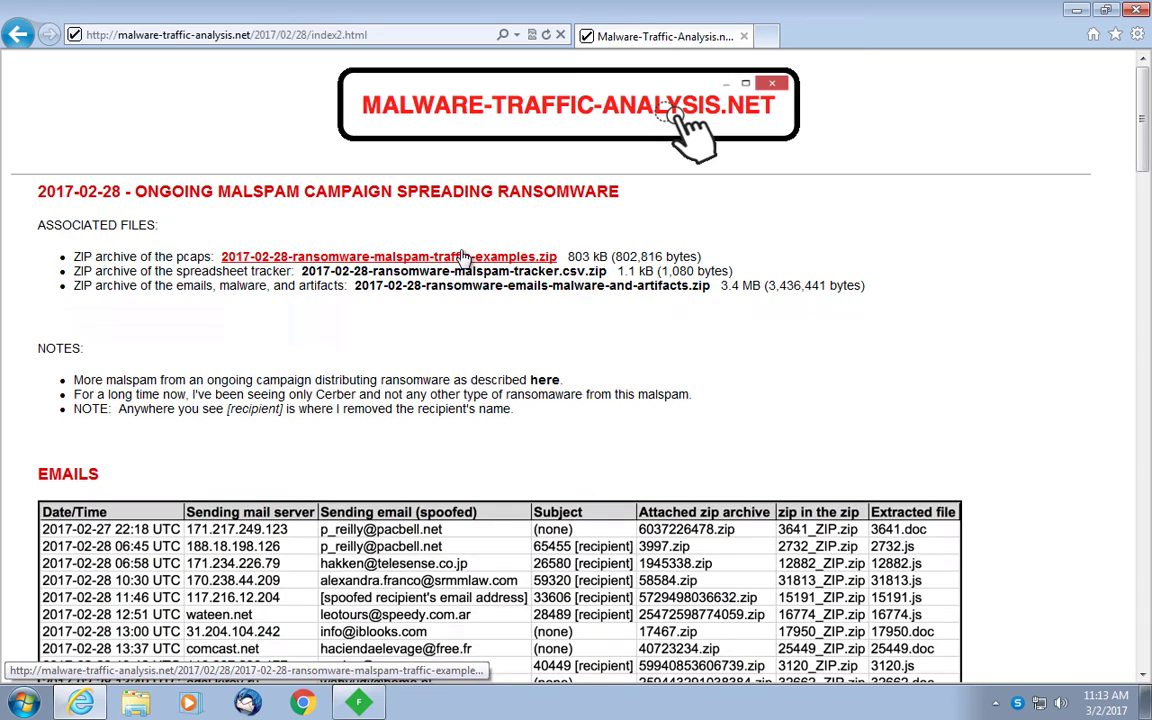
pyautogui.rightClick(457, 258)
pyautogui.click(513, 329)
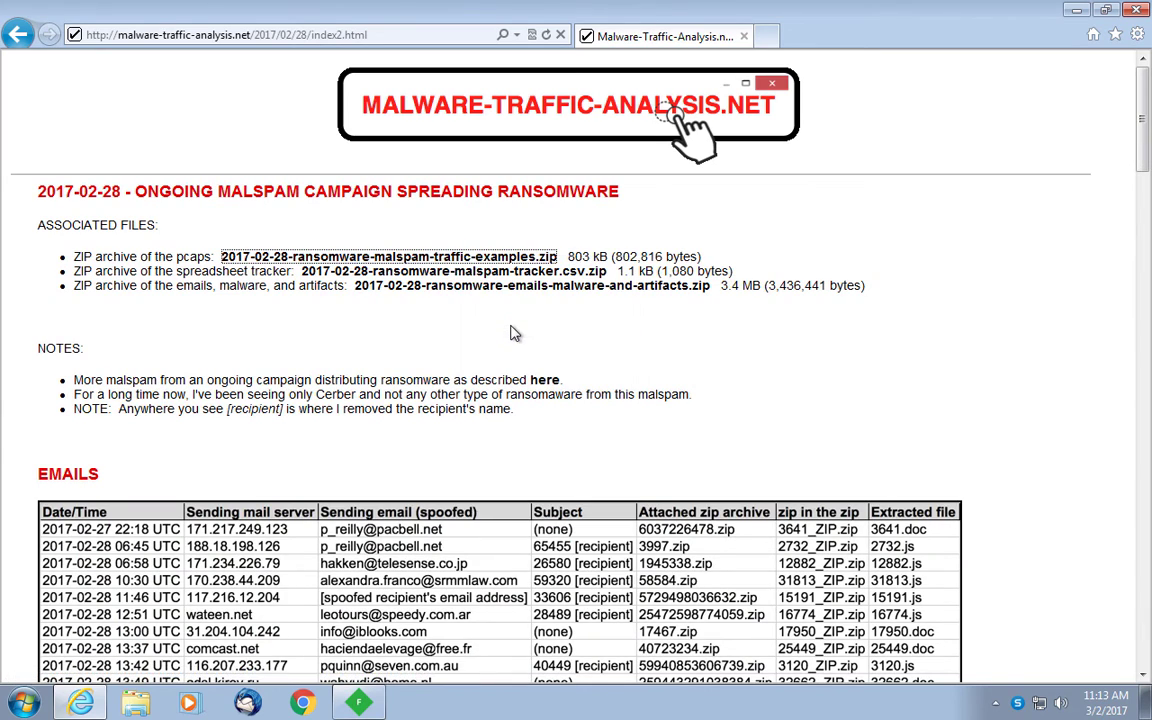
pyautogui.click(437, 403)
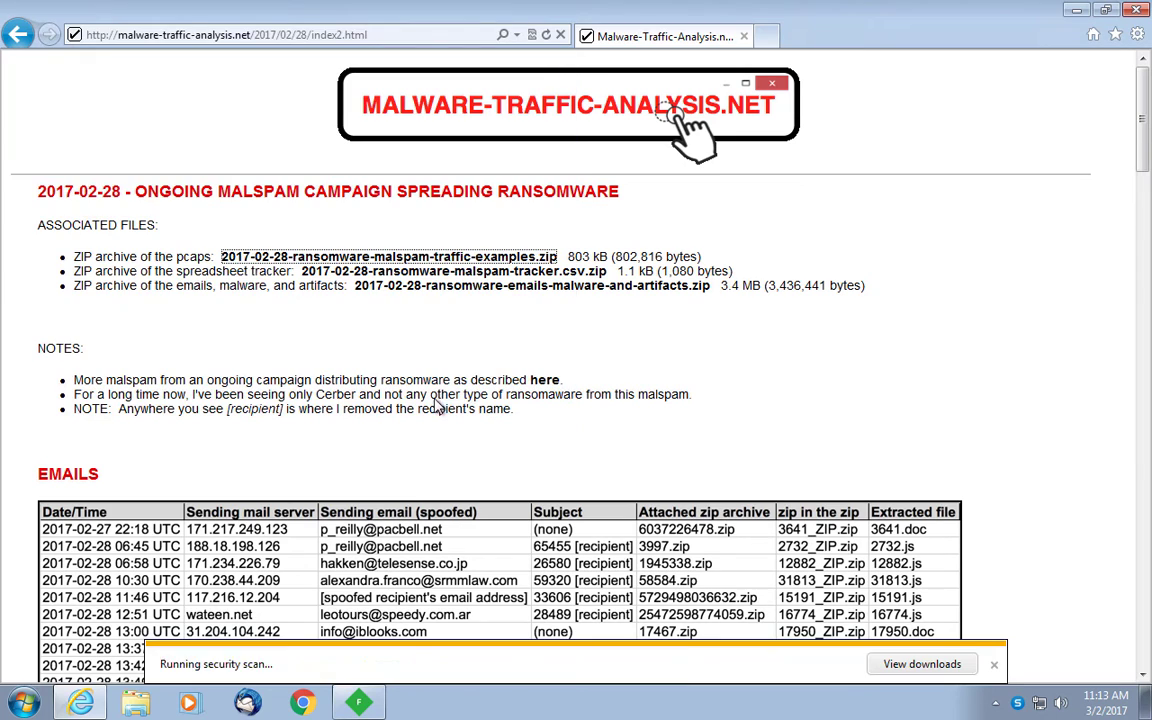
# - Save the emails-malware-artifacts zip from the same post
pyautogui.rightClick(535, 288)
pyautogui.click(592, 362)
pyautogui.click(420, 400)
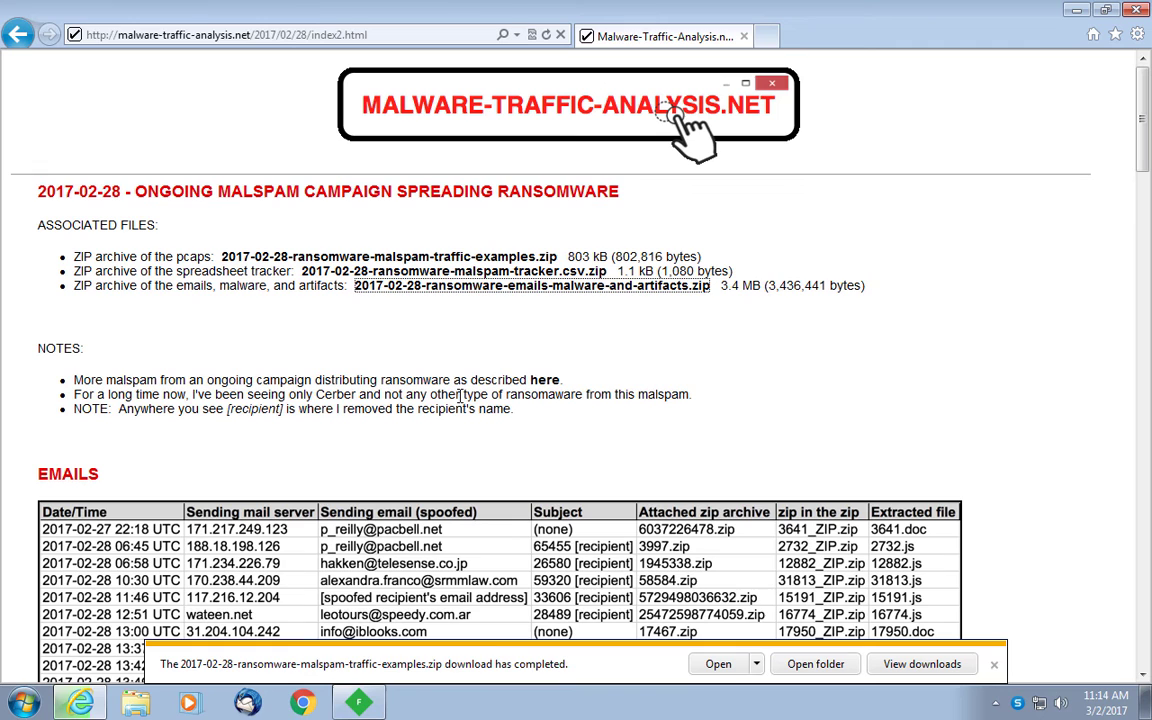
pyautogui.click(994, 666)
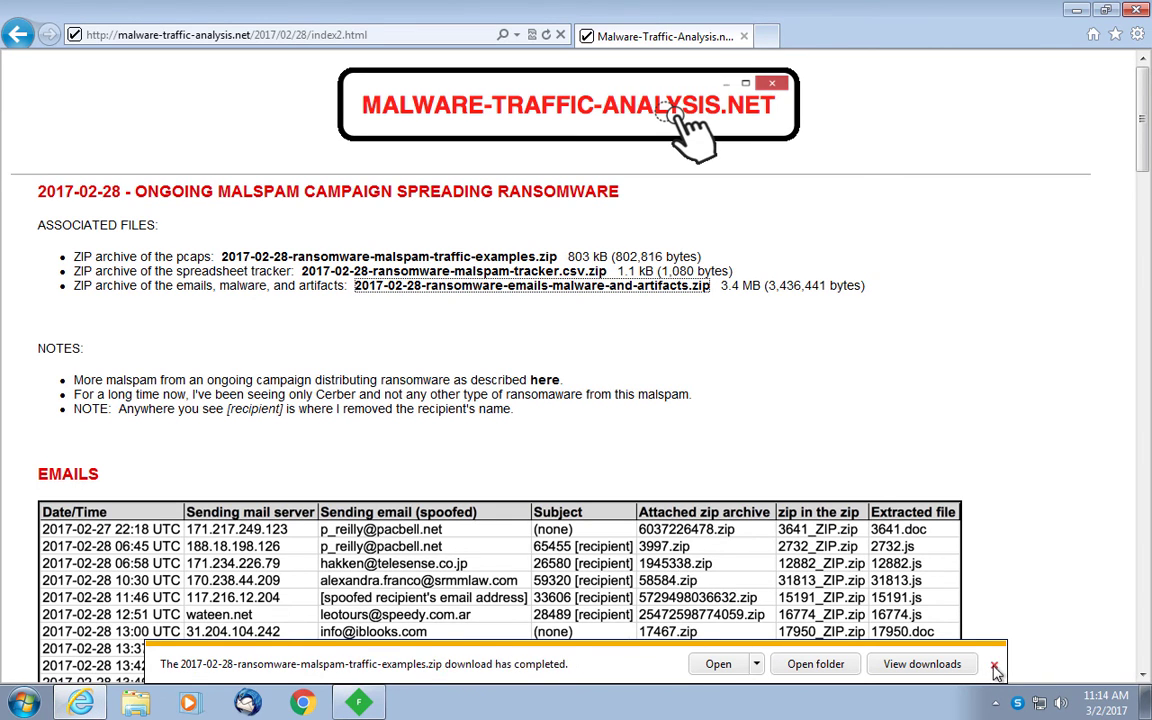
# - Gather both downloaded zips in the desktop's top-left corner
pyautogui.click(994, 666)
pyautogui.click(1076, 9)
pyautogui.moveTo(165, 600); pyautogui.dragTo(5, 445)
pyautogui.moveTo(36, 534); pyautogui.dragTo(172, 50)
# - Extract the rawentyrinity pcap to the desktop using the archive password
pyautogui.doubleClick(172, 45)
pyautogui.moveTo(250, 277); pyautogui.dragTo(440, 277)
pyautogui.click(280, 349)
pyautogui.click(331, 210)
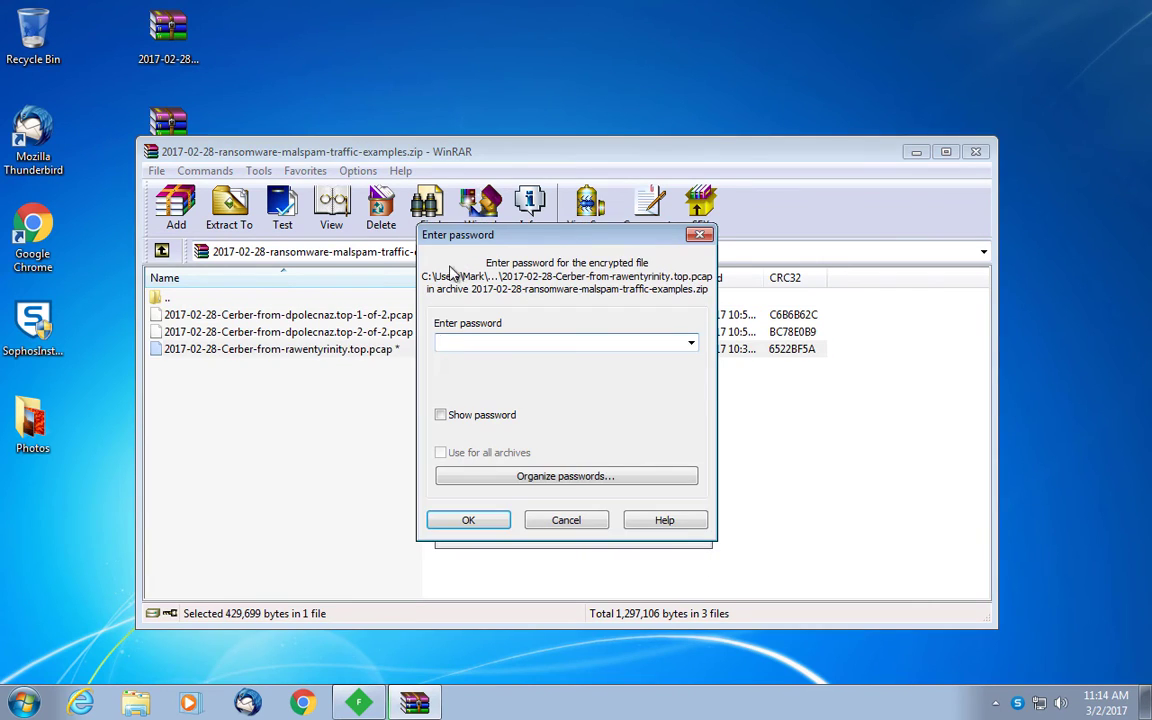
pyautogui.write('infected')
pyautogui.press('Return')
pyautogui.moveTo(280, 349); pyautogui.dragTo(300, 60)
pyautogui.press('Escape')
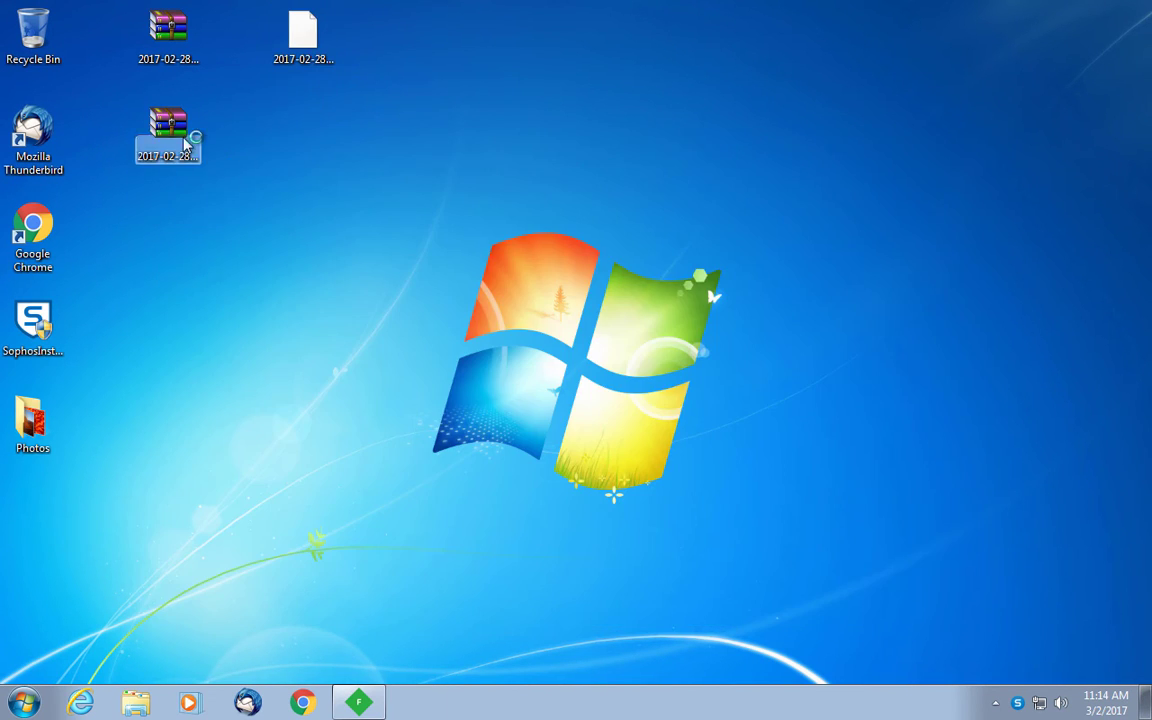
# - Extract the 1342-UTC malspam email to the desktop, then move both zips to the Recycle Bin
pyautogui.doubleClick(184, 145)
pyautogui.doubleClick(224, 347)
pyautogui.moveTo(380, 451); pyautogui.dragTo(398, 69)
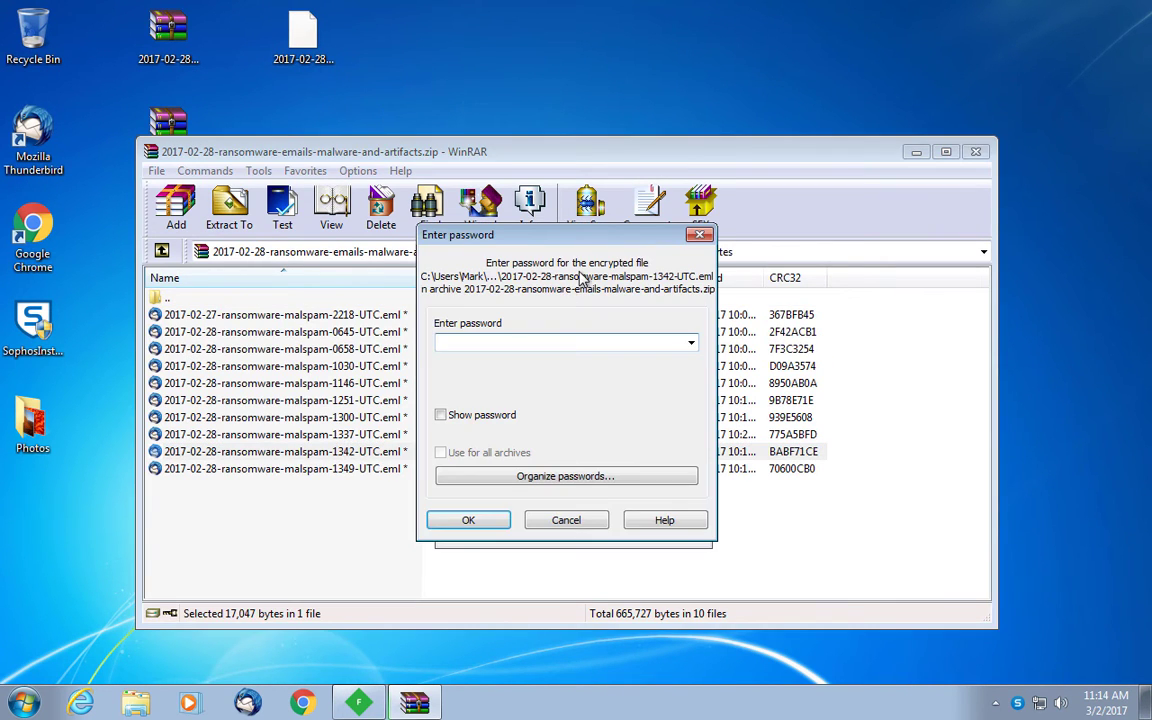
pyautogui.write('infected')
pyautogui.press('Return')
pyautogui.press('Escape')
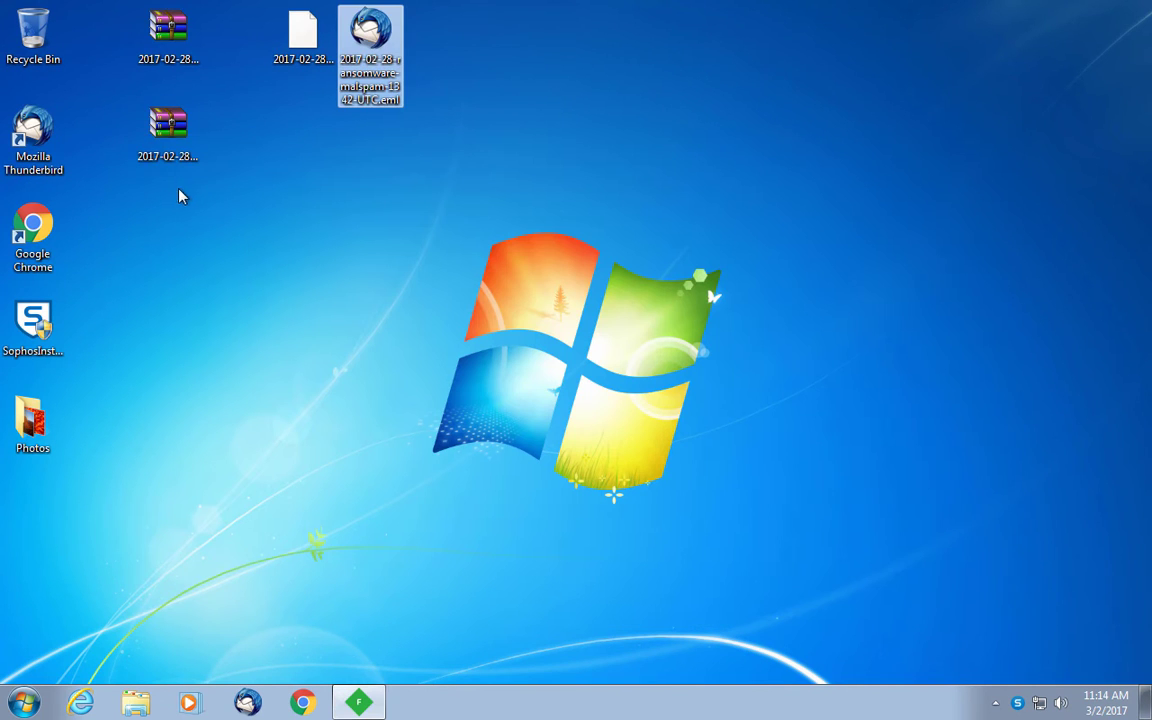
pyautogui.moveTo(179, 196); pyautogui.dragTo(128, 15)
pyautogui.moveTo(168, 130); pyautogui.dragTo(35, 35)
# - Import the extracted pcap into Fiddler as a Packet Capture
pyautogui.click(359, 703)
pyautogui.click(45, 57)
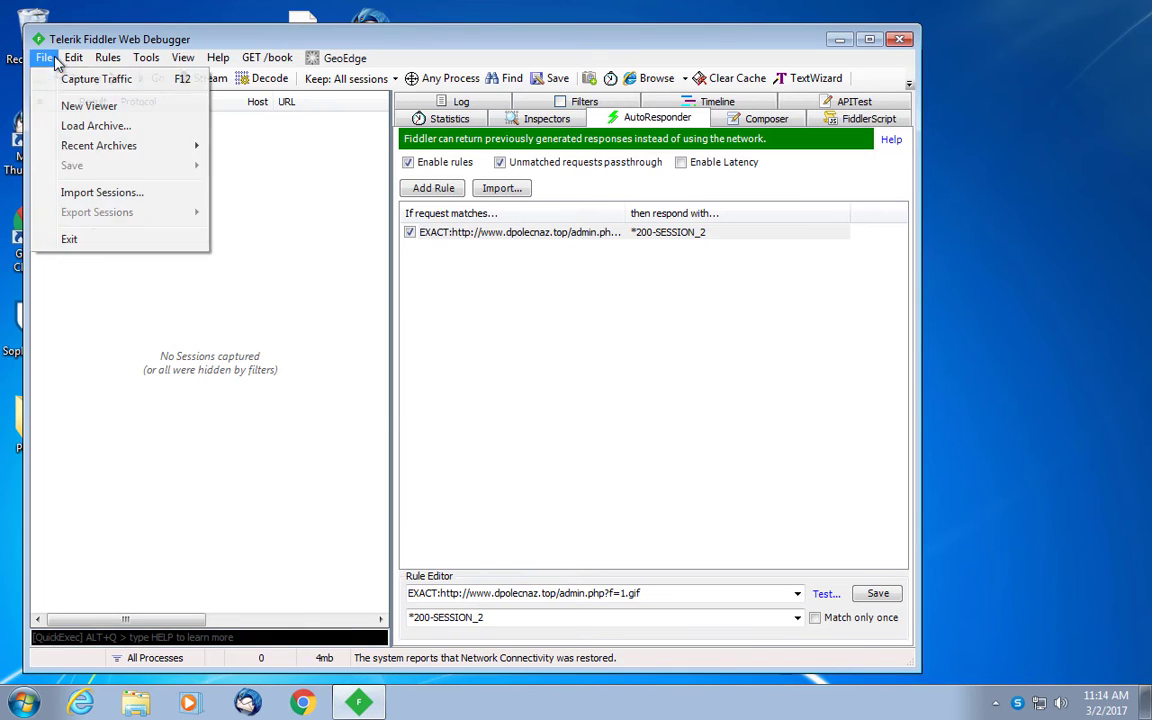
pyautogui.click(78, 191)
pyautogui.click(440, 311)
pyautogui.click(450, 362)
pyautogui.click(599, 396)
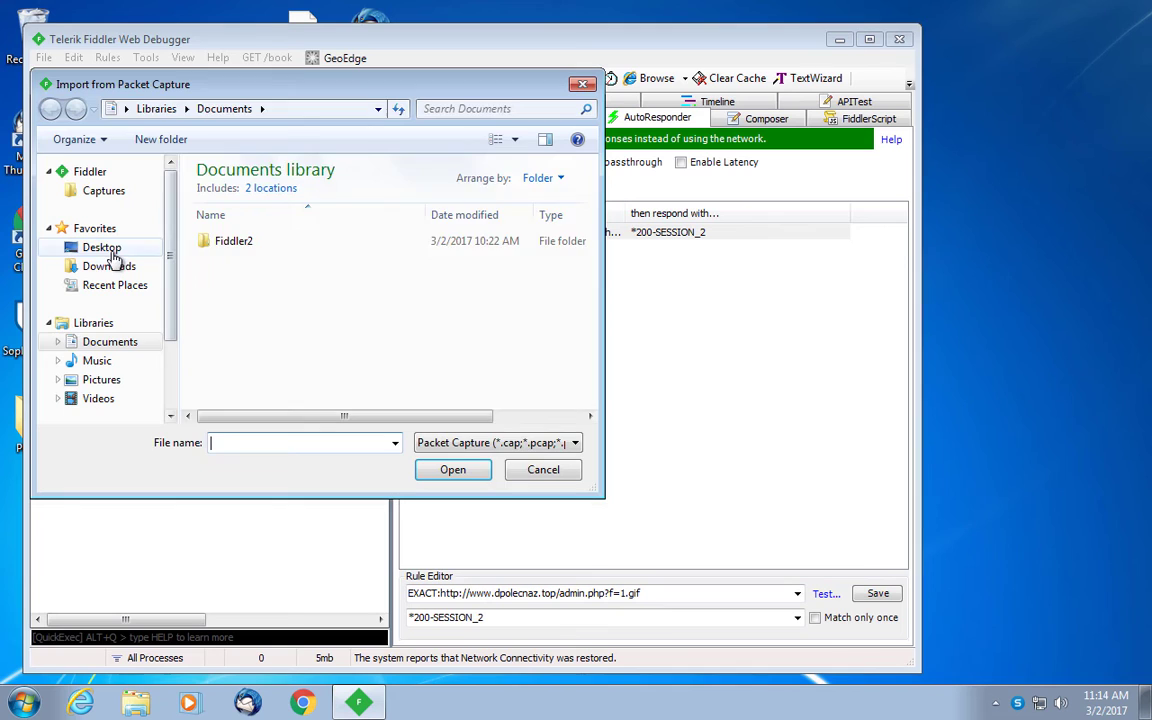
pyautogui.click(101, 247)
pyautogui.click(262, 405)
pyautogui.click(452, 470)
# - Add all loaded sessions as Fiddler AutoResponder rules
pyautogui.hotkey('ctrl', 'a')
pyautogui.moveTo(230, 135); pyautogui.dragTo(455, 270)
pyautogui.click(840, 39)
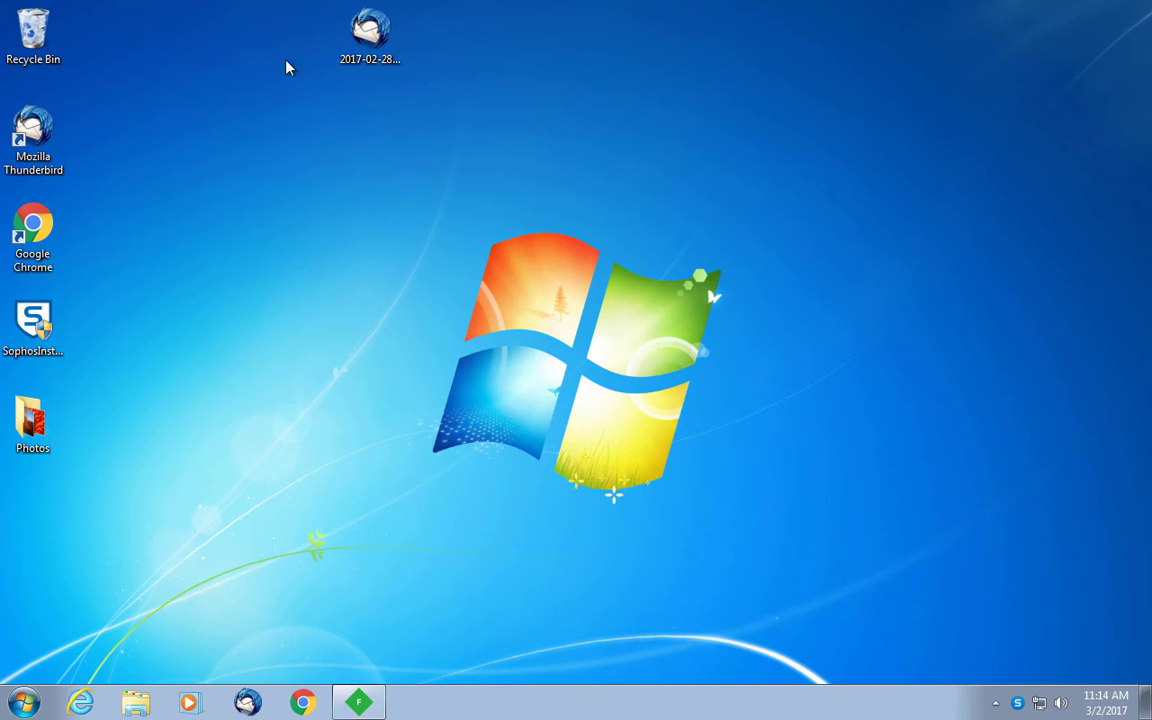
# - Open the malspam email and try its zip attachment, dismissing the cannot-open error
pyautogui.doubleClick(368, 35)
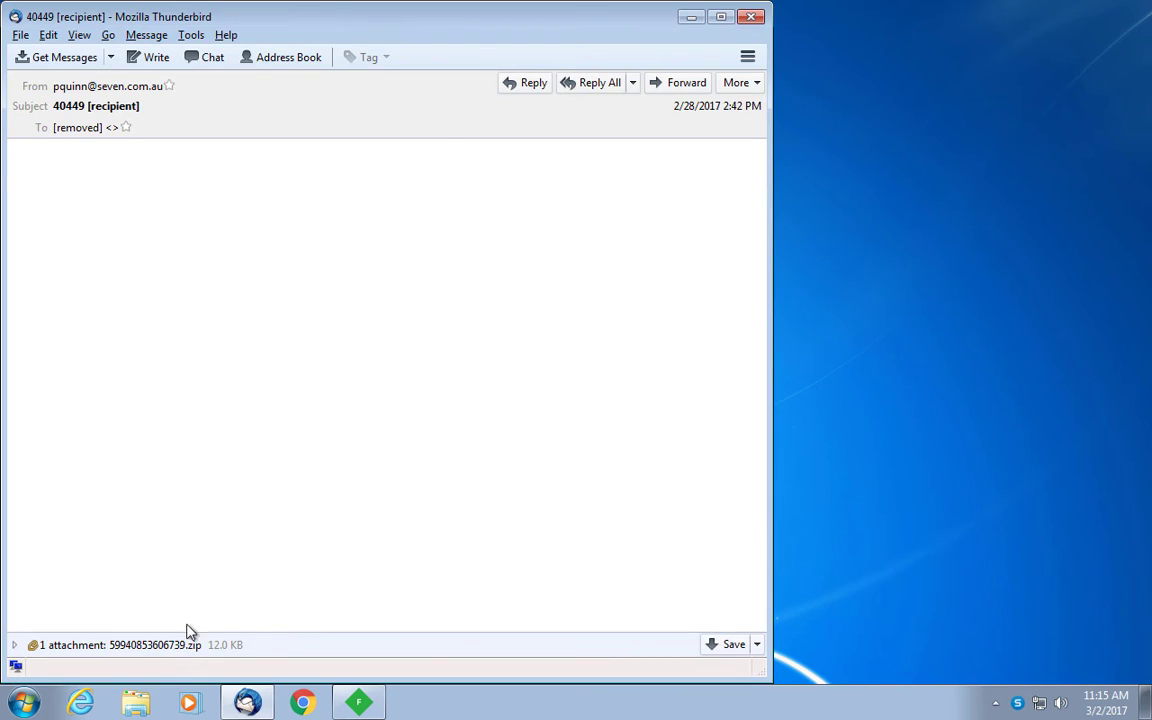
pyautogui.doubleClick(154, 648)
pyautogui.click(430, 337)
pyautogui.click(432, 355)
pyautogui.click(453, 445)
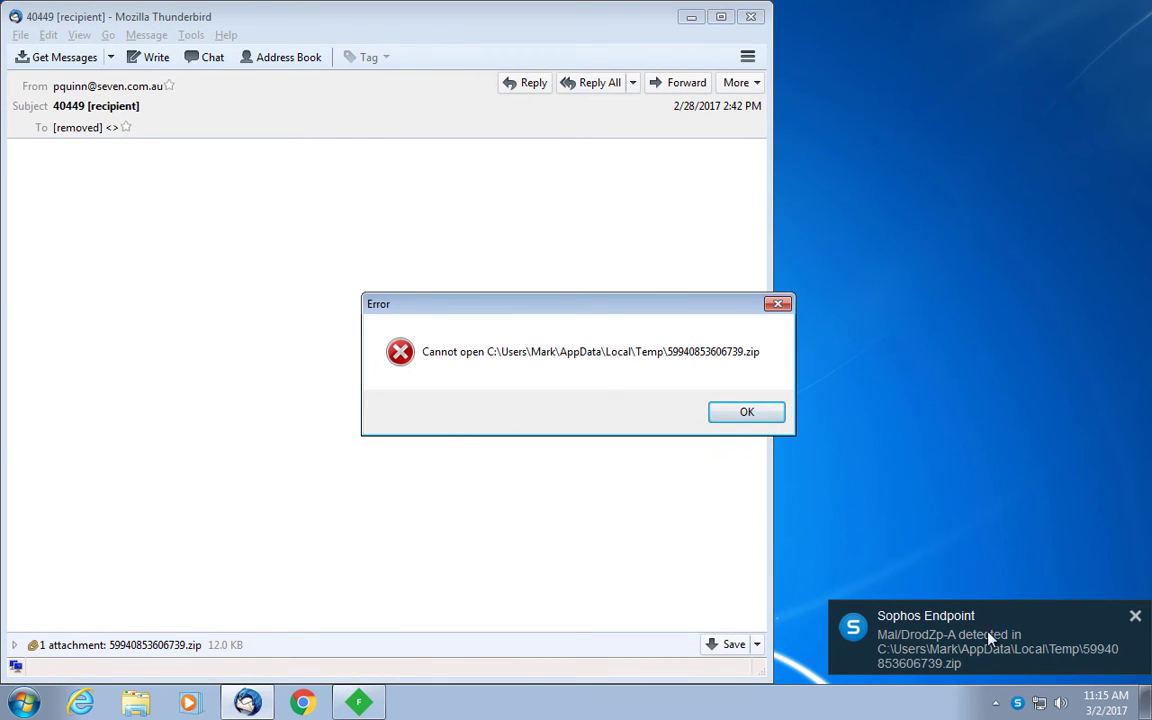
pyautogui.click(747, 411)
# - Override the Sophos Central policy and switch off real-time Files scanning in Sophos Endpoint
pyautogui.click(975, 645)
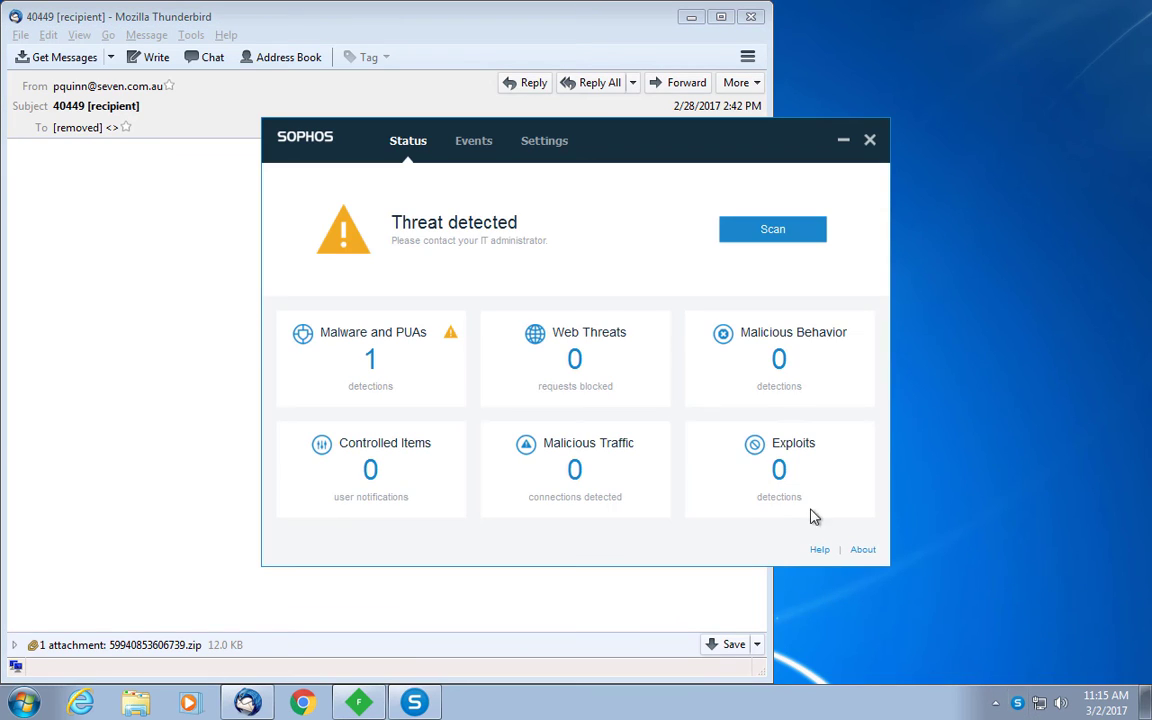
pyautogui.click(544, 140)
pyautogui.click(282, 178)
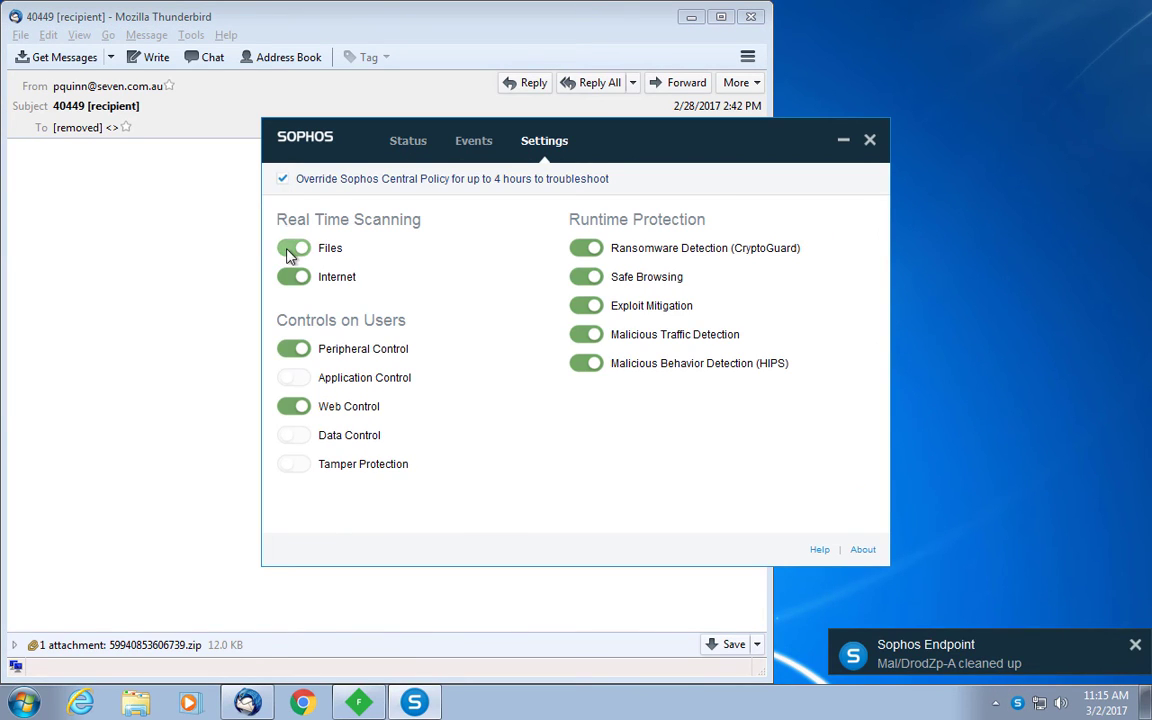
pyautogui.click(289, 252)
pyautogui.click(868, 145)
pyautogui.click(1138, 646)
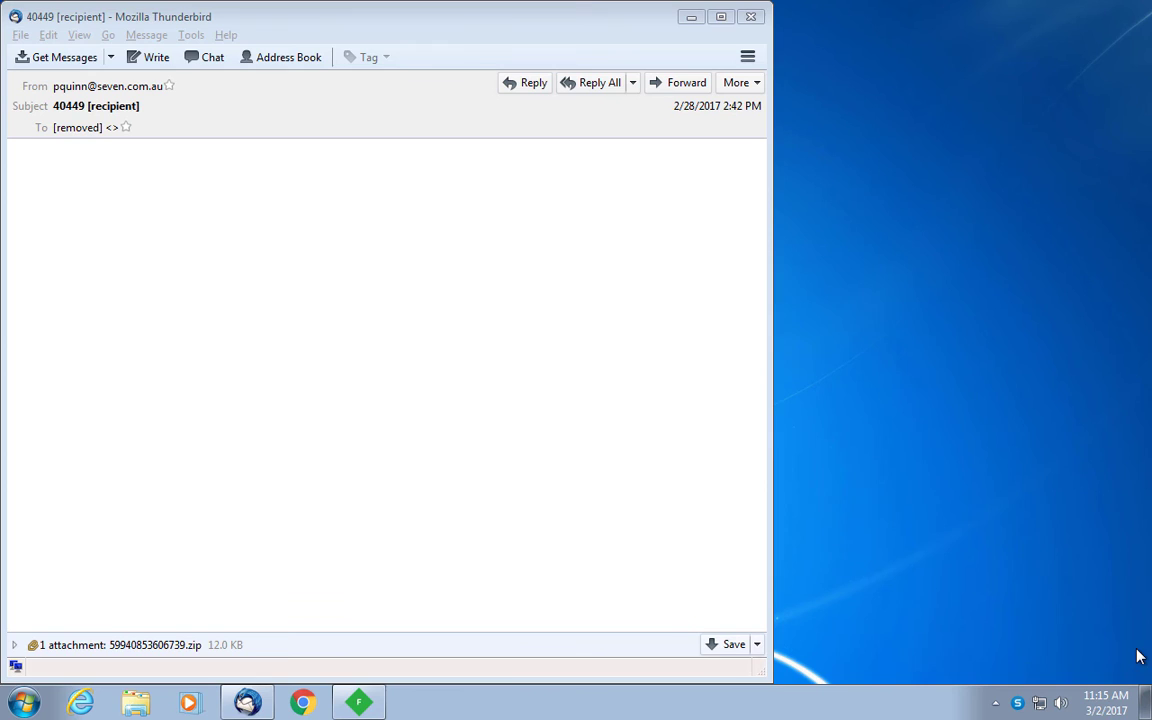
# - Open the emailed zip in WinRAR and its inner 3120_ZIP.zip archive
pyautogui.doubleClick(175, 645)
pyautogui.click(420, 337)
pyautogui.click(398, 362)
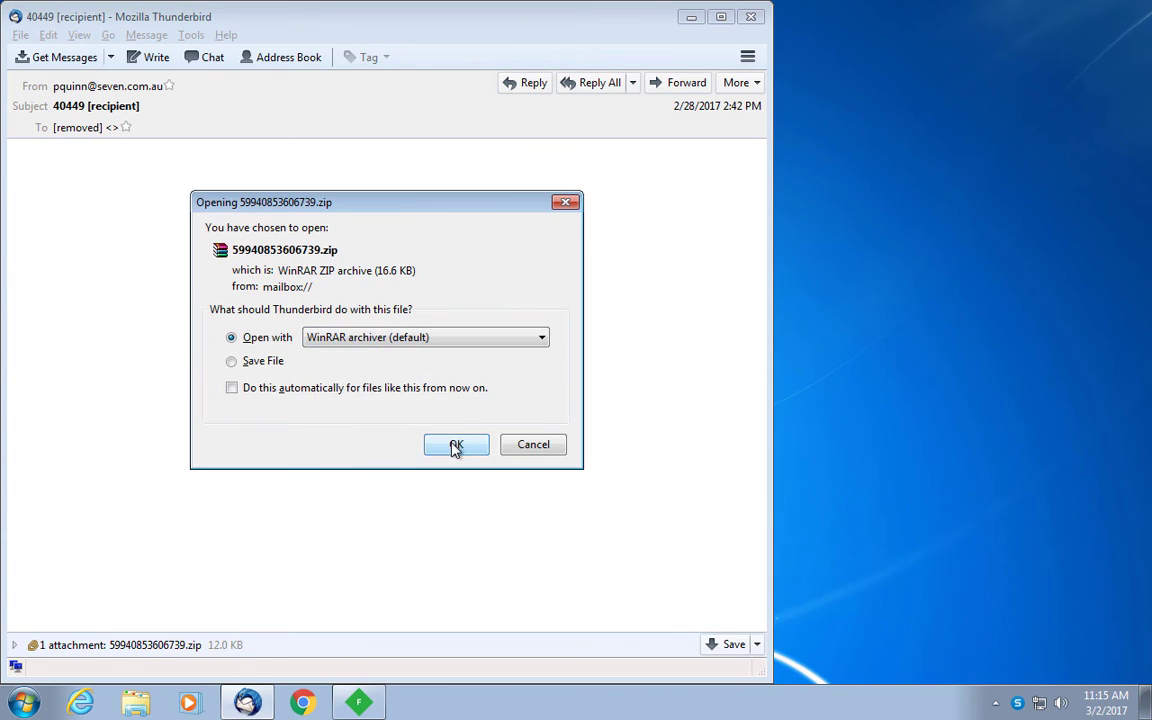
pyautogui.click(456, 444)
pyautogui.doubleClick(214, 316)
# - View the obfuscated 3120.js script's contents, then close the viewer
pyautogui.rightClick(168, 314)
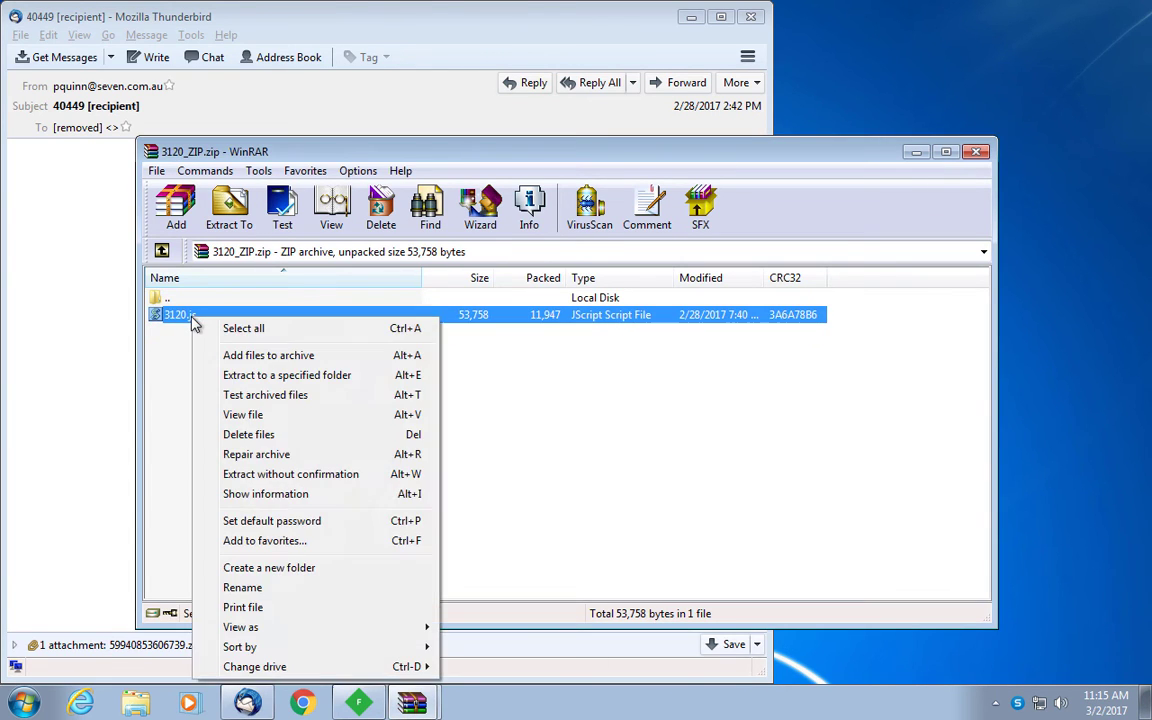
pyautogui.click(260, 413)
pyautogui.click(912, 278)
pyautogui.click(912, 278)
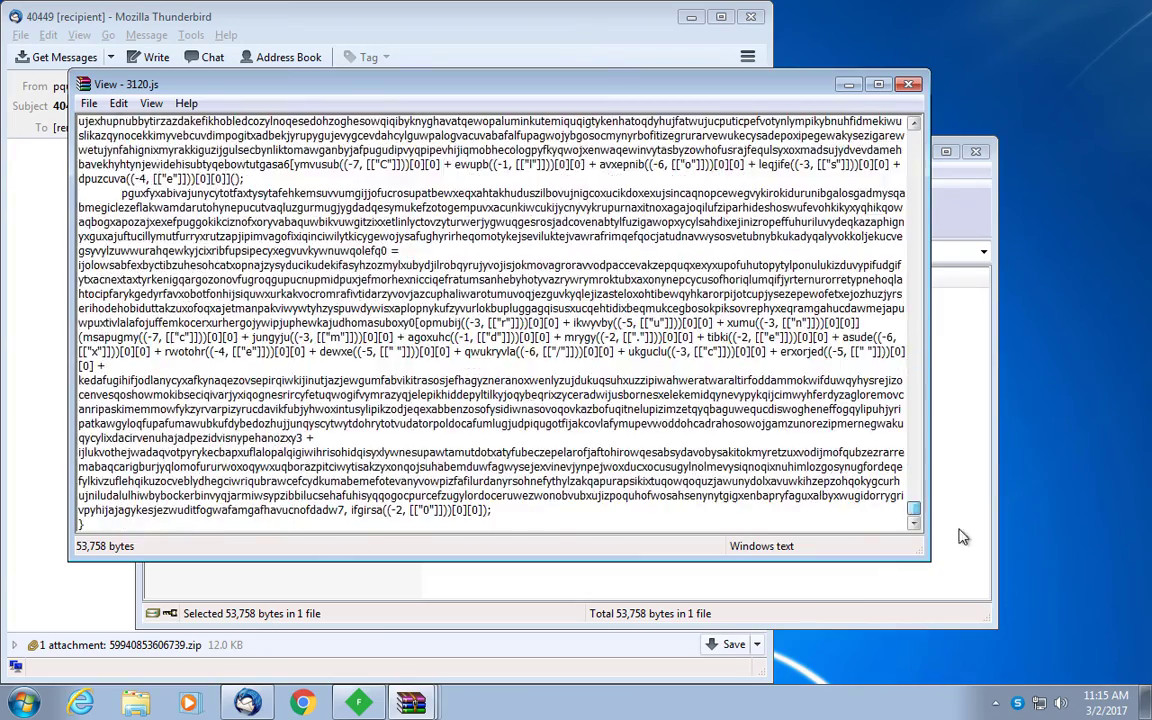
pyautogui.click(907, 84)
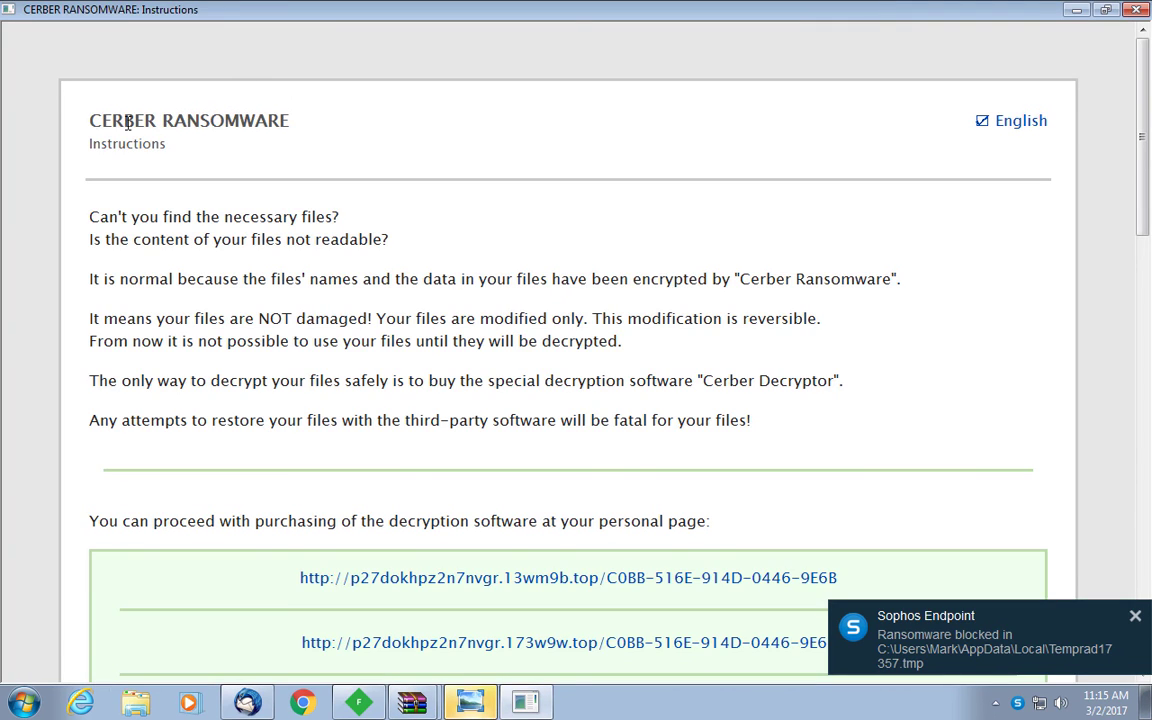
# - Bring up the ransom note, then browse Sample Pictures and Desktop Photos and open Koala.jpg
pyautogui.click(471, 703)
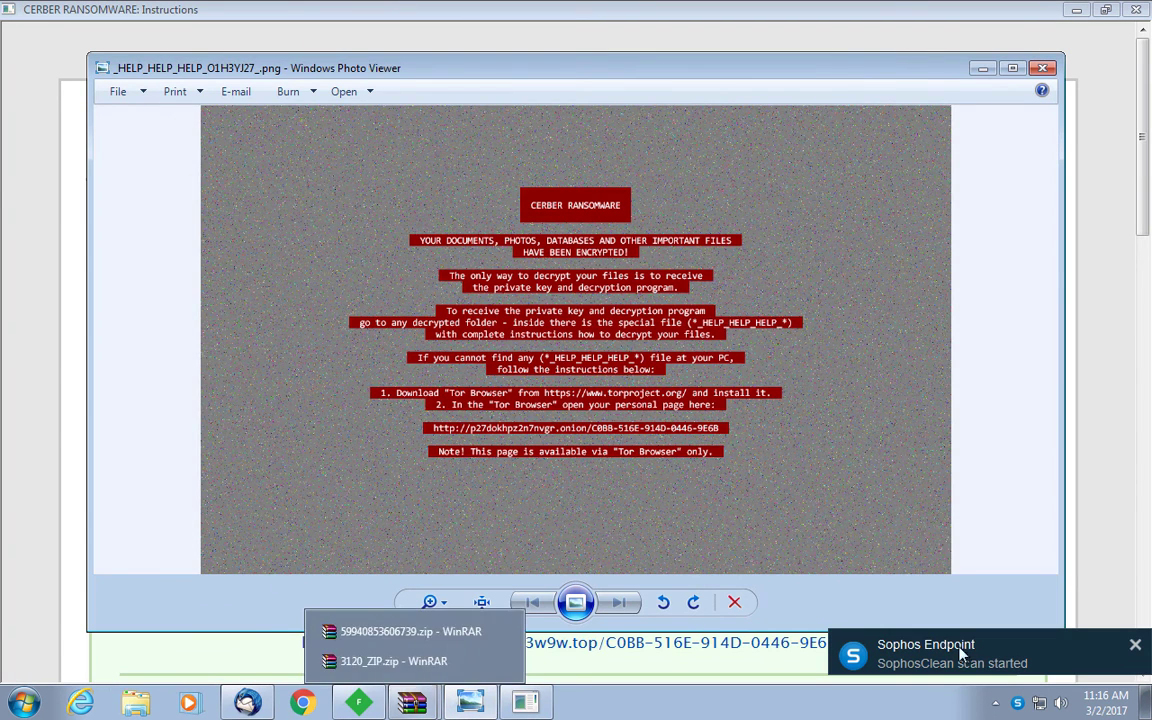
pyautogui.click(139, 706)
pyautogui.doubleClick(420, 320)
pyautogui.doubleClick(440, 300)
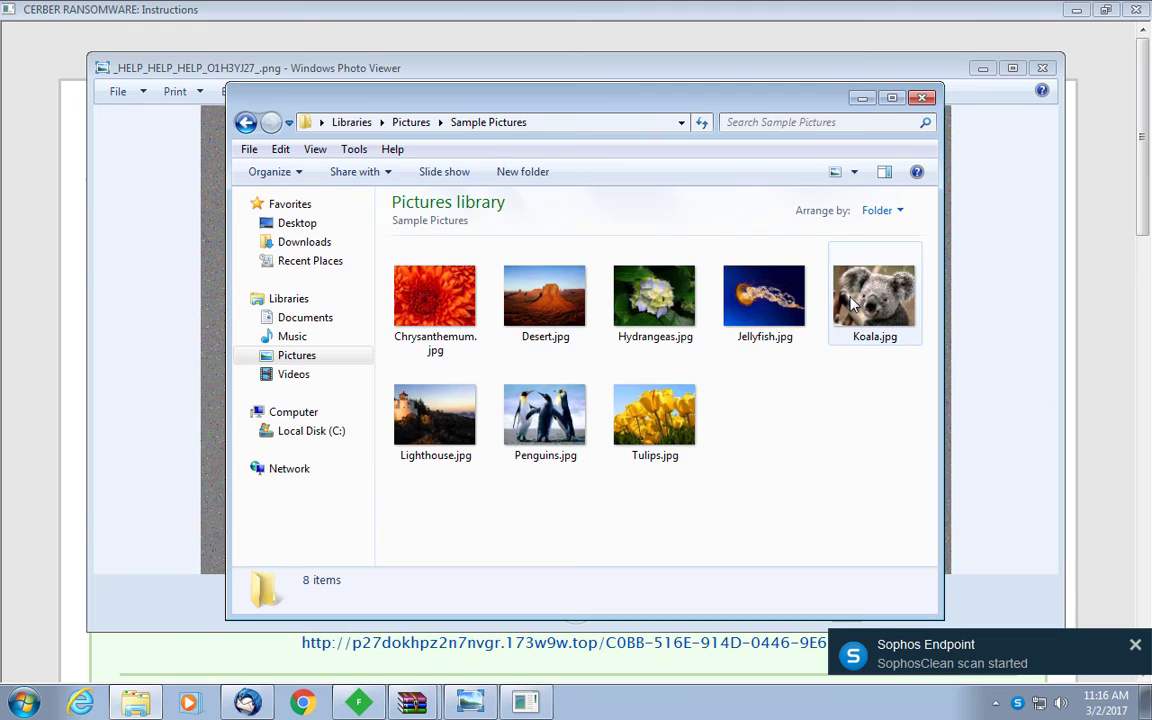
pyautogui.click(310, 225)
pyautogui.doubleClick(478, 406)
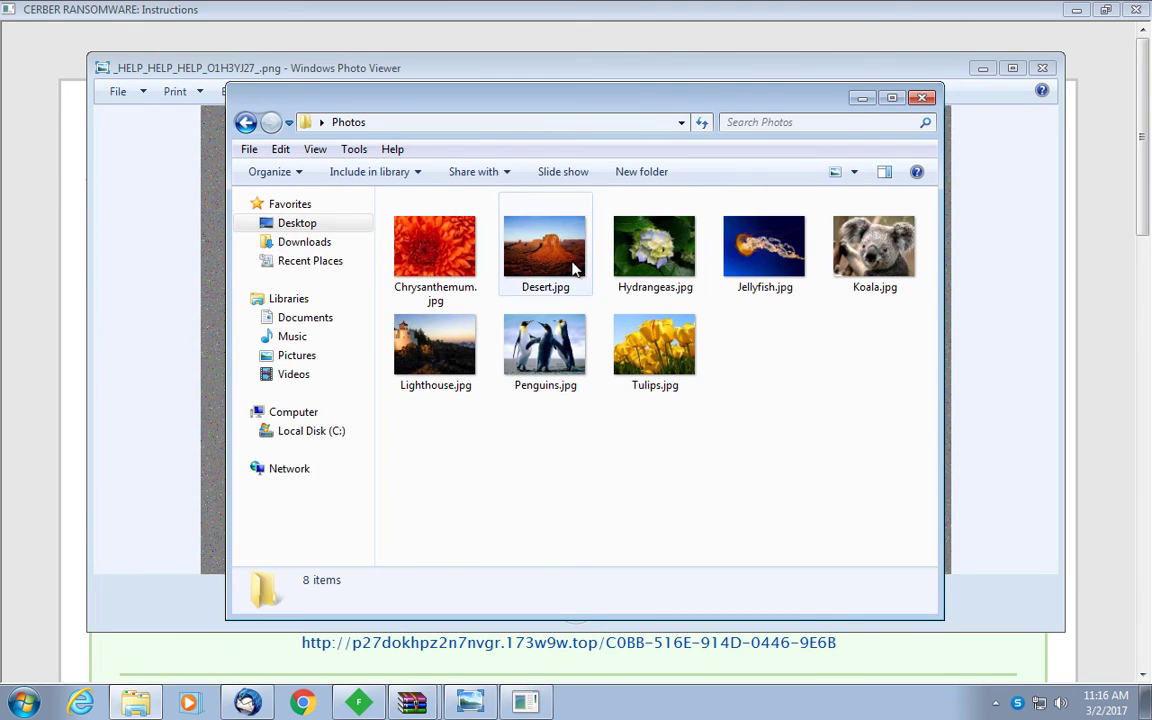
pyautogui.doubleClick(875, 271)
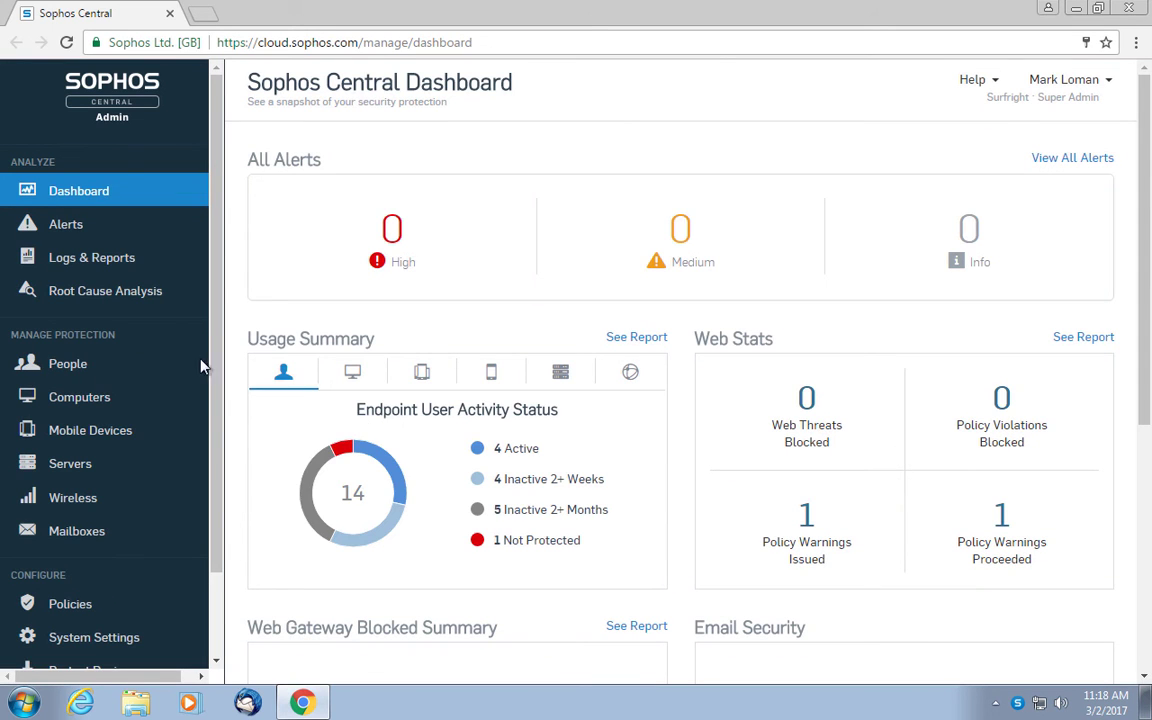
# - Open the newest Mal/DrodZp-A case under Root Cause Analysis and switch to its Visualize graph
pyautogui.click(100, 295)
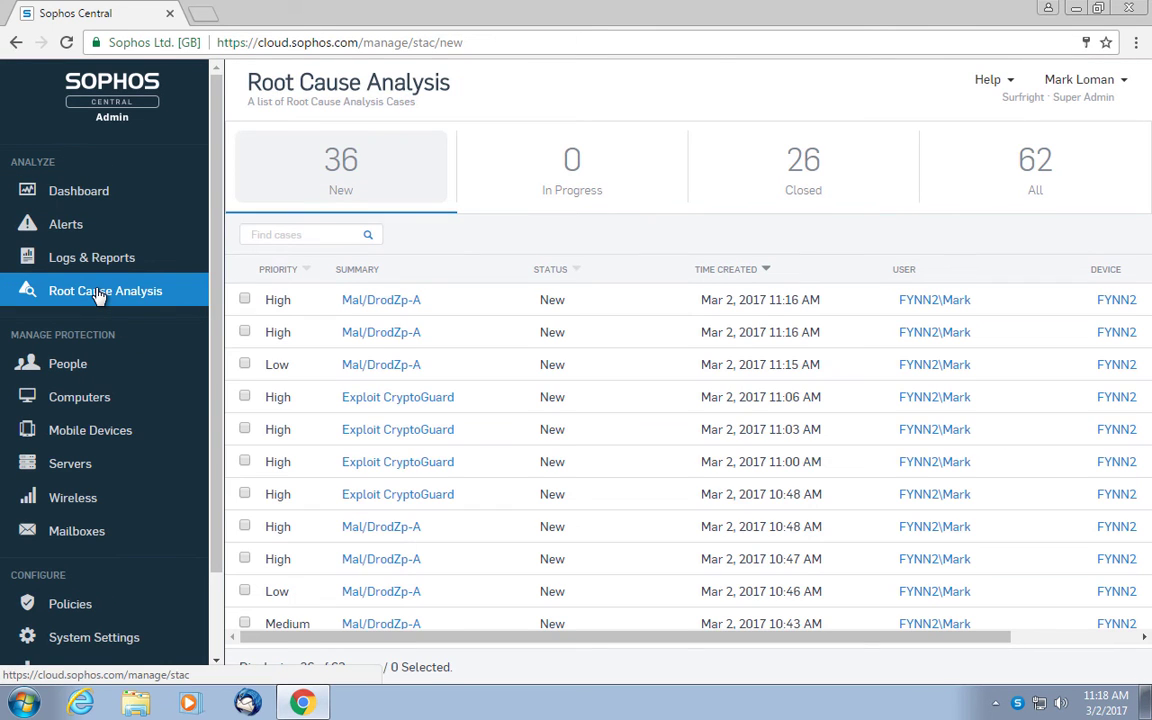
pyautogui.click(379, 304)
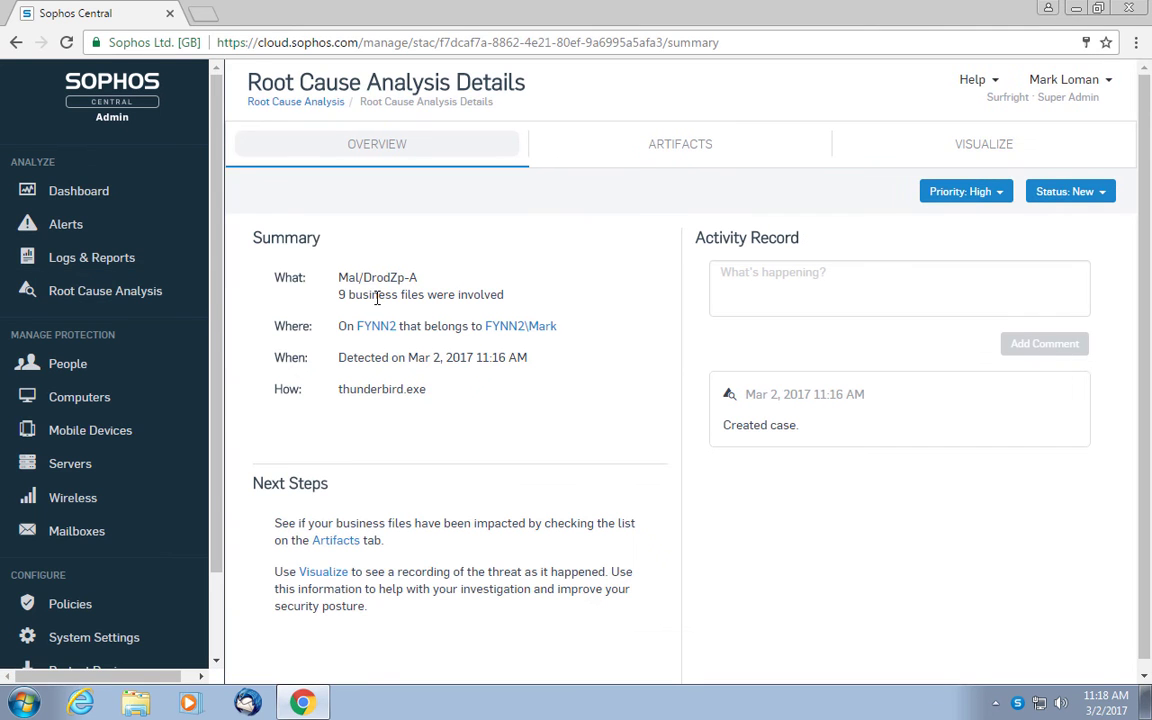
pyautogui.click(962, 145)
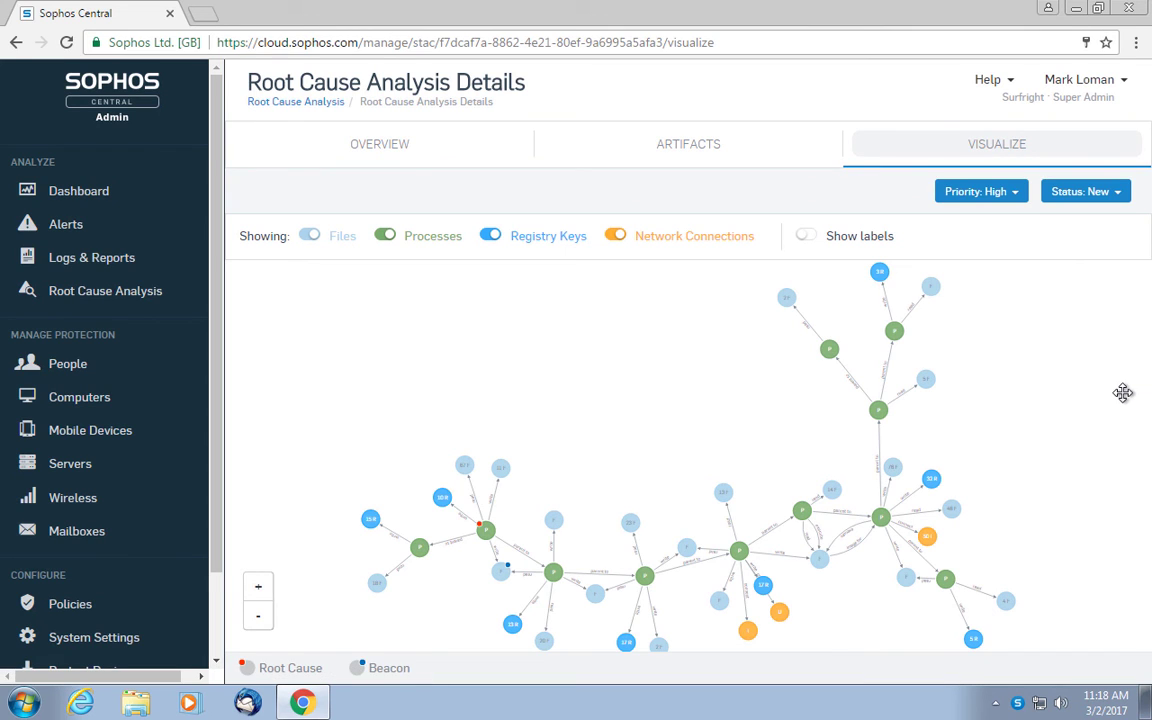
# - Examine the graph's process nodes and the first network connection's details
pyautogui.moveTo(560, 582)
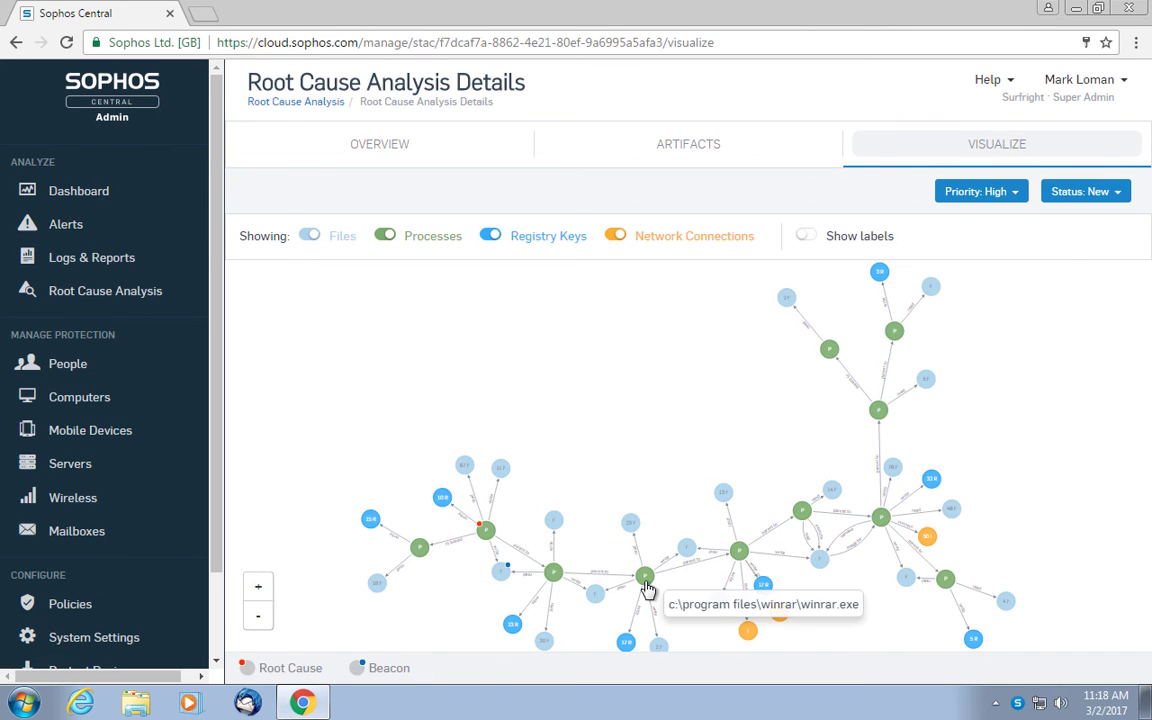
pyautogui.moveTo(688, 561)
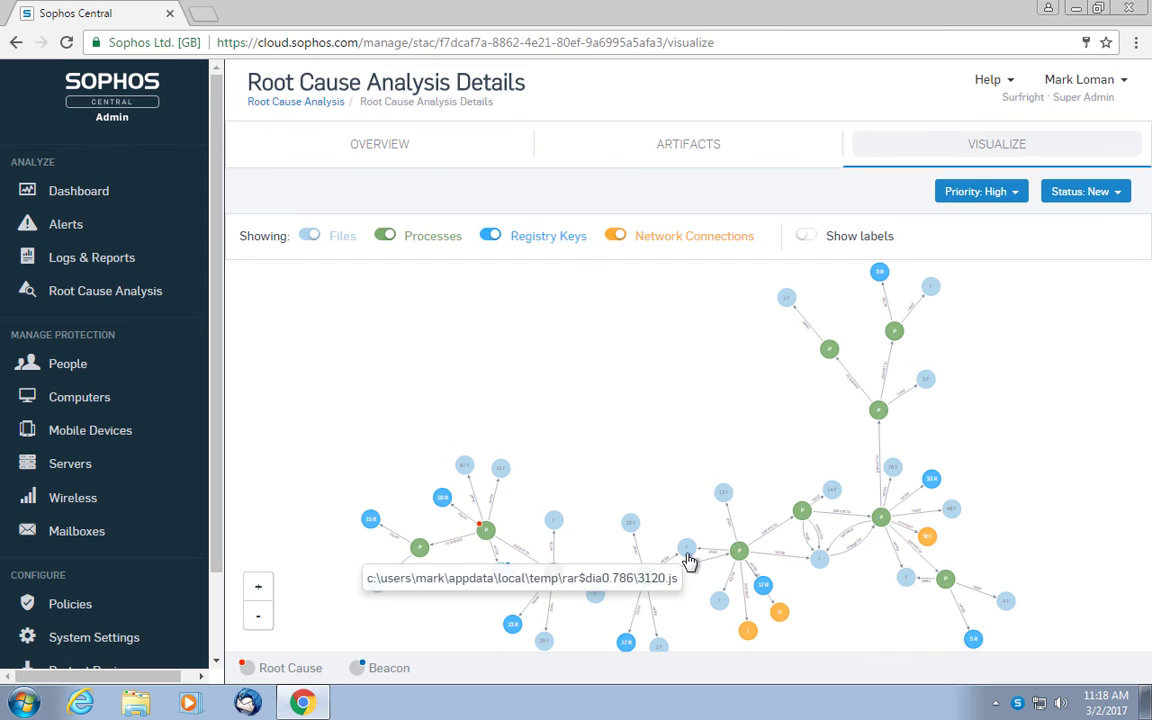
pyautogui.moveTo(806, 521)
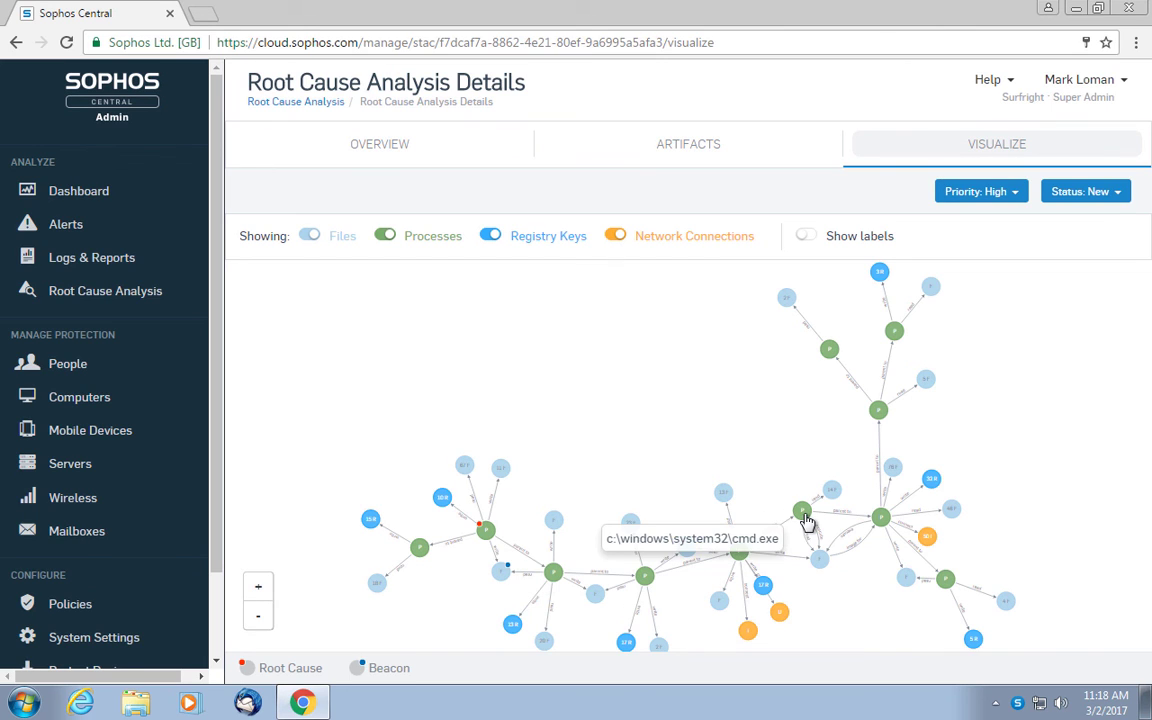
pyautogui.moveTo(882, 417)
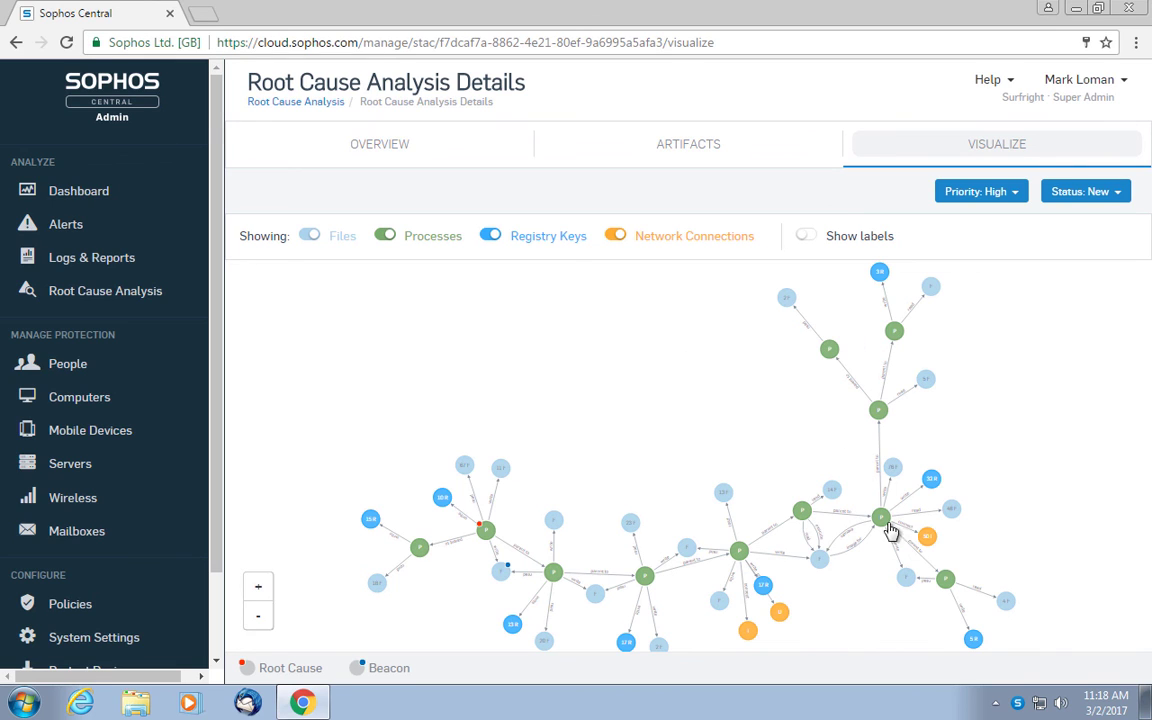
pyautogui.click(752, 633)
pyautogui.click(810, 228)
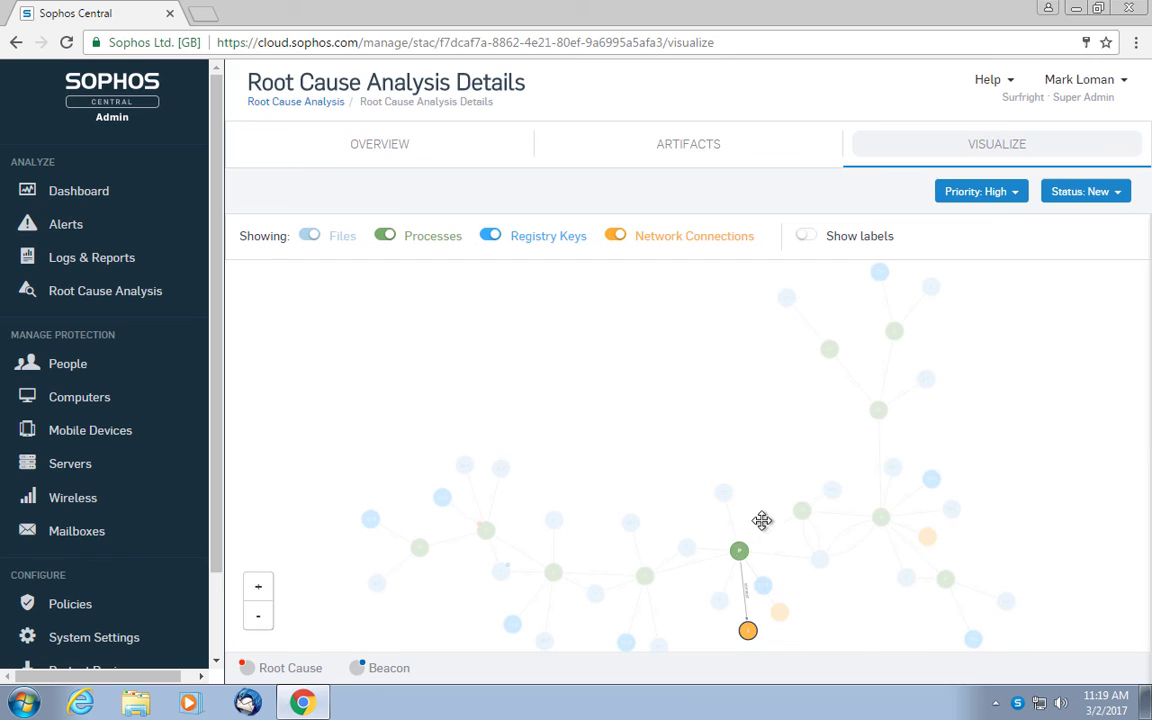
# - Check the second network connection, then return to and pan the full-colour attack graph
pyautogui.click(780, 614)
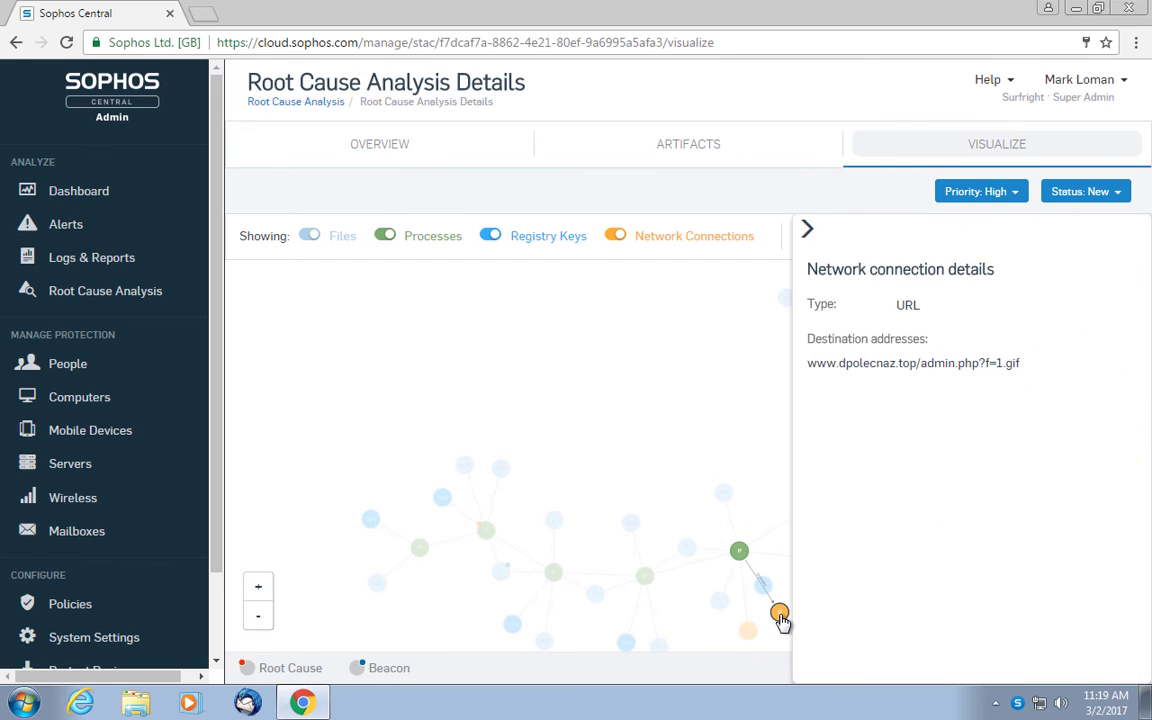
pyautogui.click(810, 230)
pyautogui.click(676, 339)
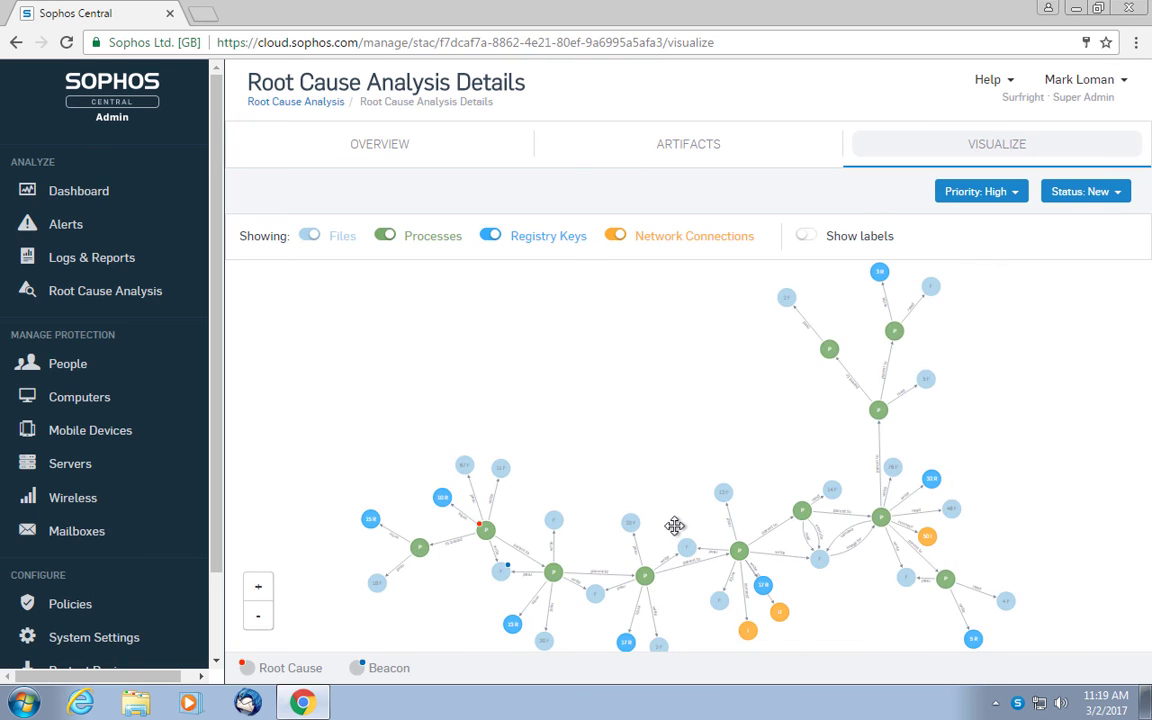
pyautogui.moveTo(704, 499); pyautogui.dragTo(737, 355)
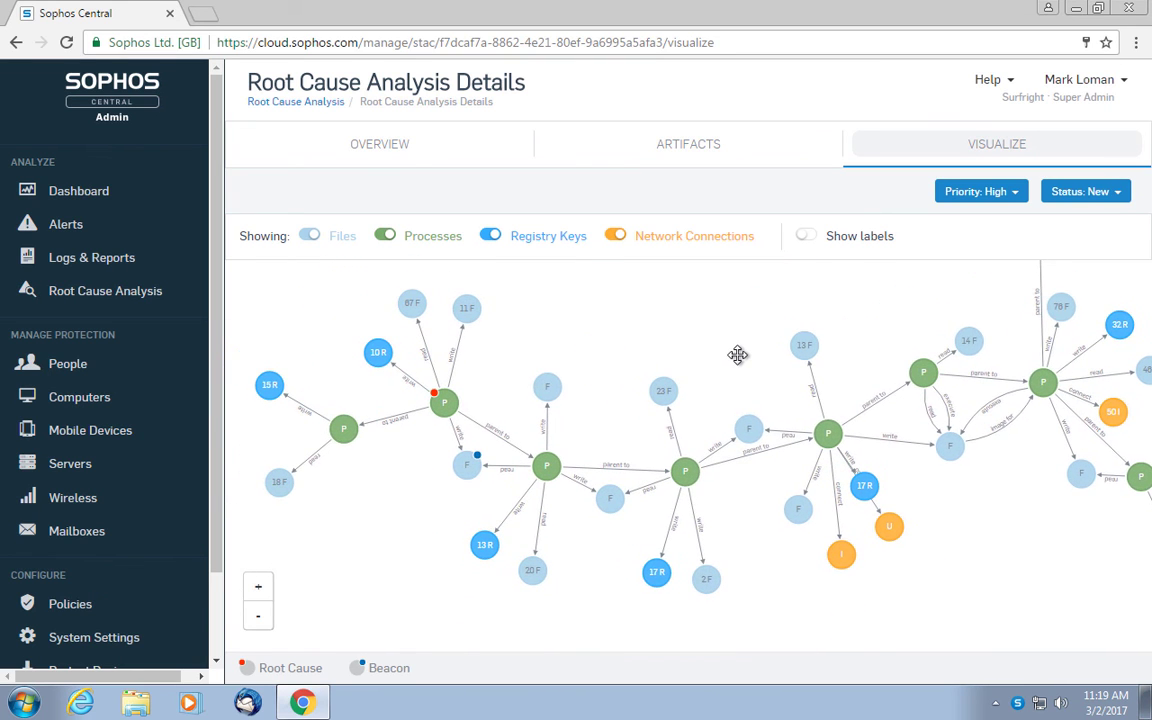